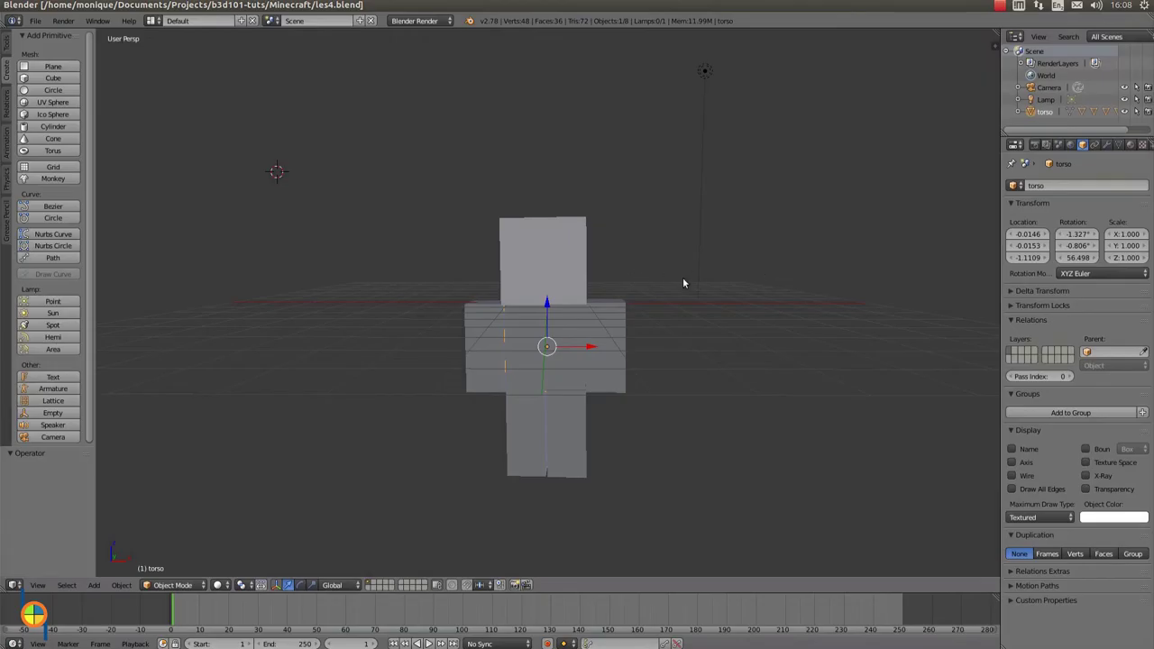
# Make the head cube the active object so its material settings show.
pyautogui.click(537, 264)
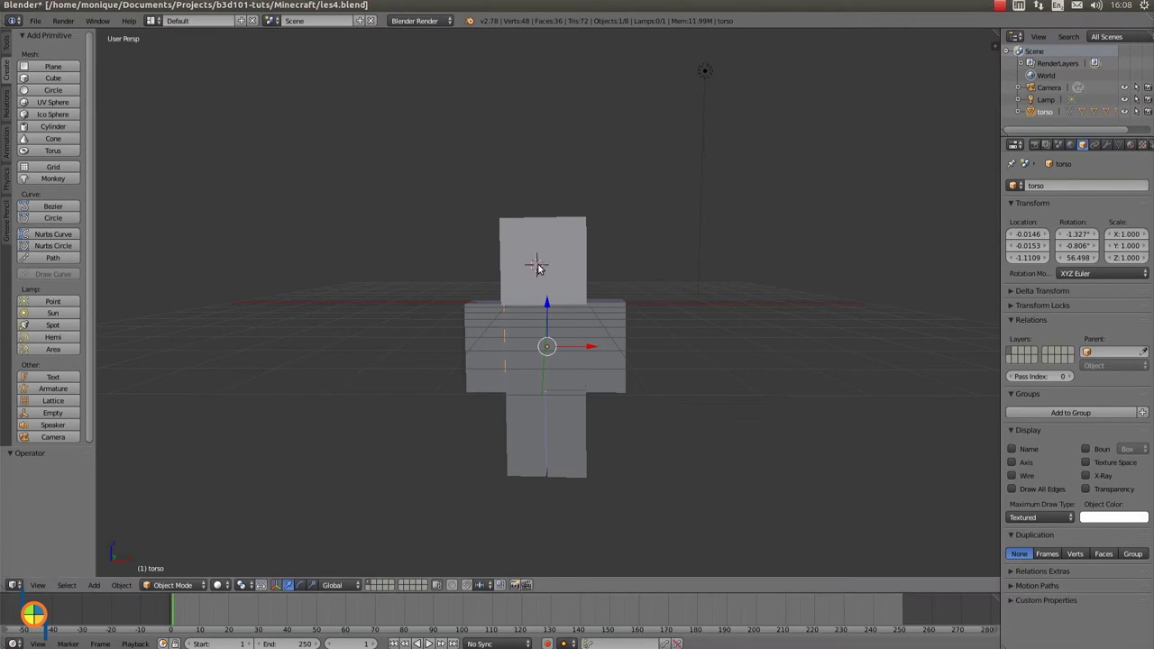
pyautogui.press(']')
# Name the head's material 'head' and give it a light pink diffuse colour (0.800, 0.449, 0.449).
pyautogui.click(1132, 145)
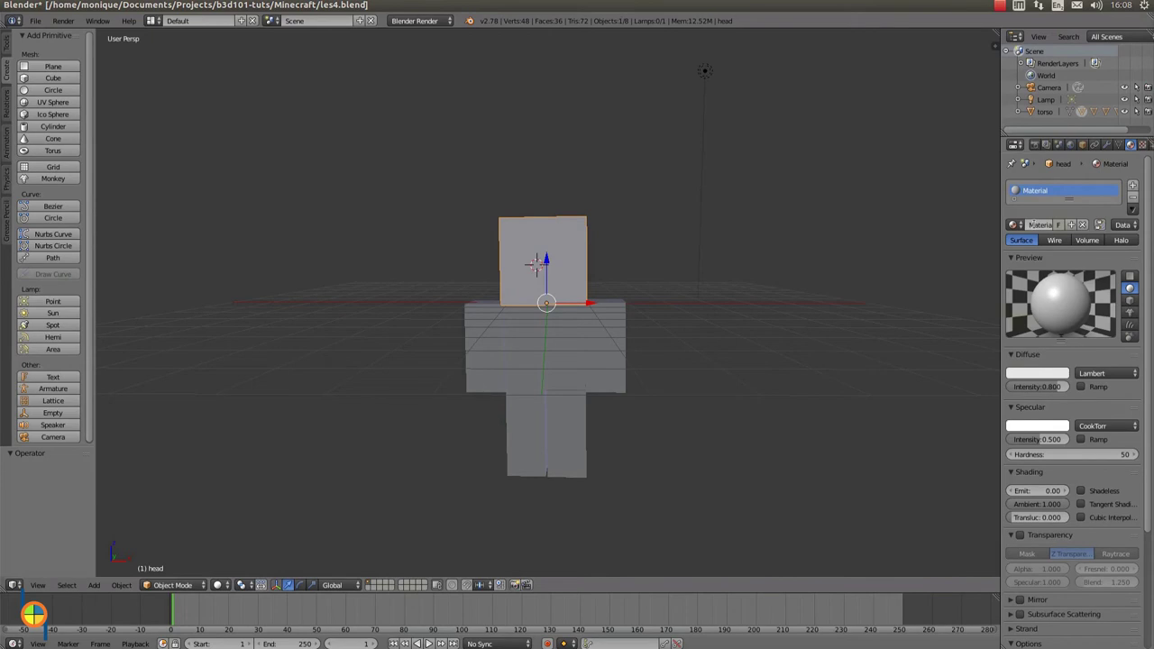
pyautogui.write('head')
pyautogui.press('Return')
pyautogui.click(1035, 372)
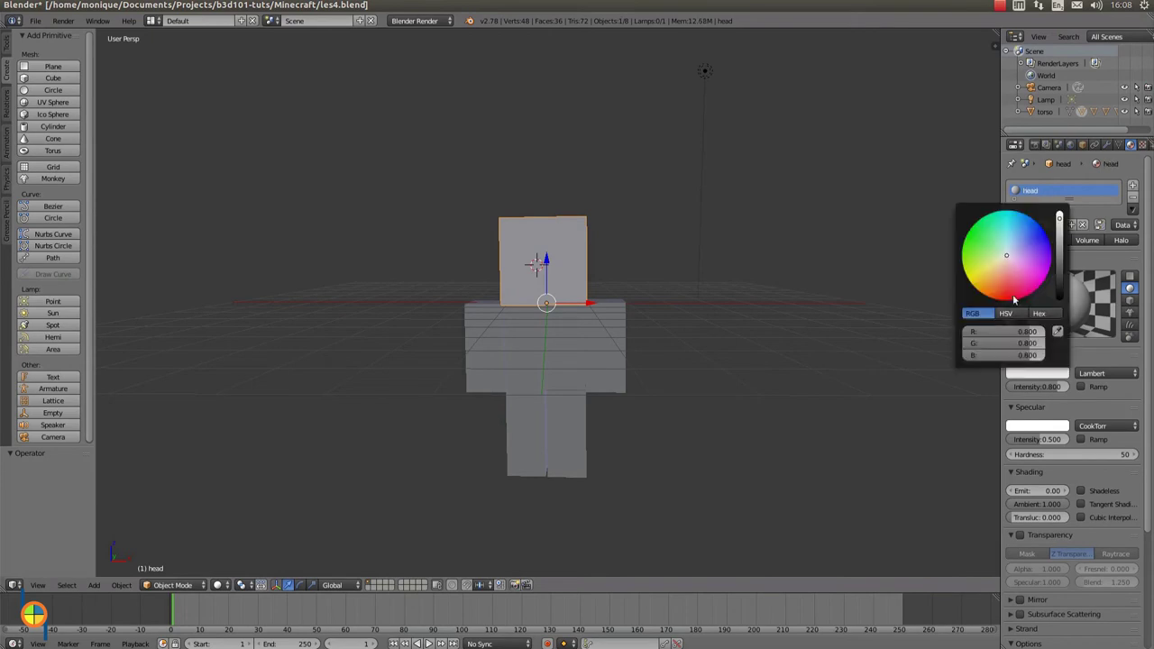
pyautogui.click(1003, 264)
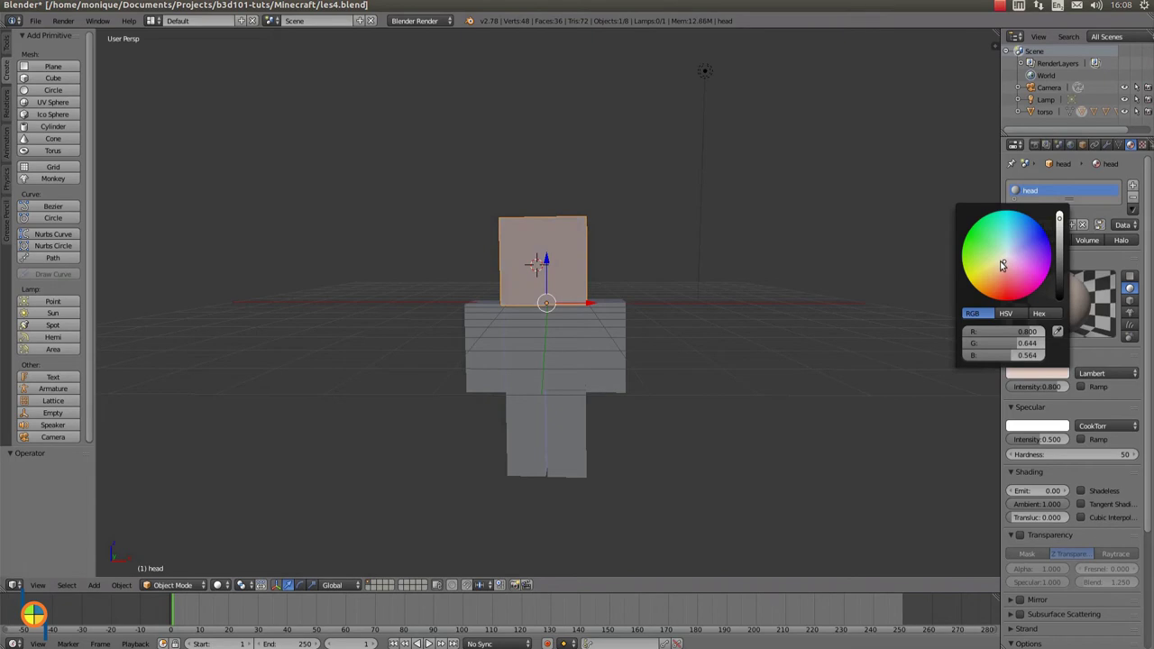
pyautogui.moveTo(1004, 267); pyautogui.dragTo(1007, 269)
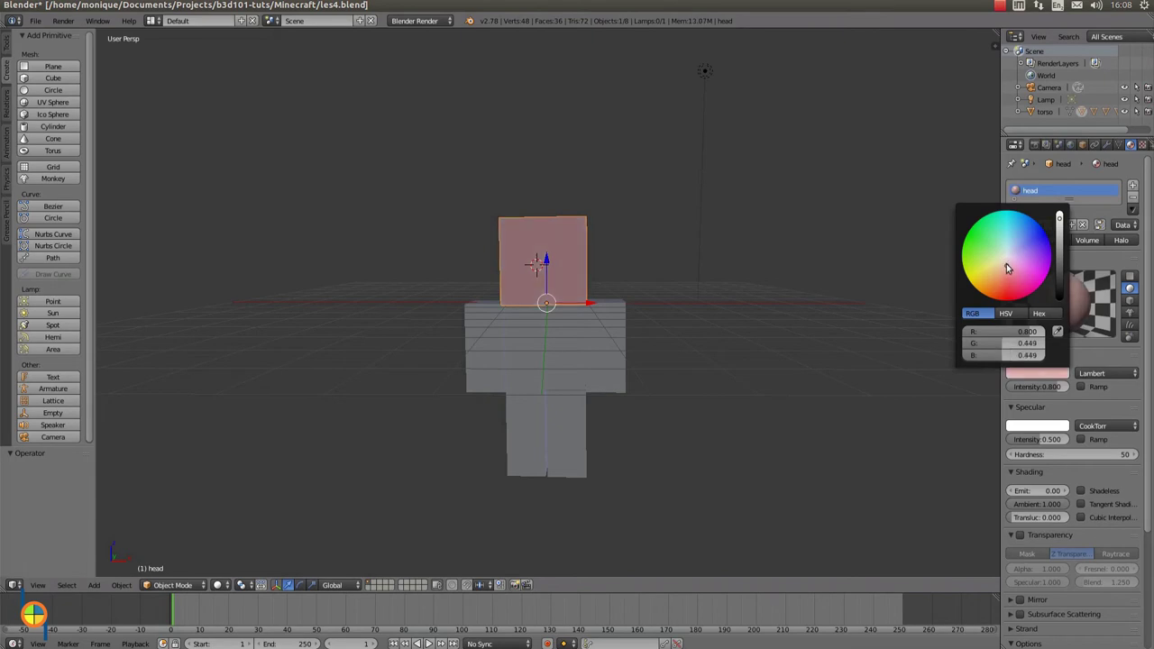
pyautogui.click(1005, 260)
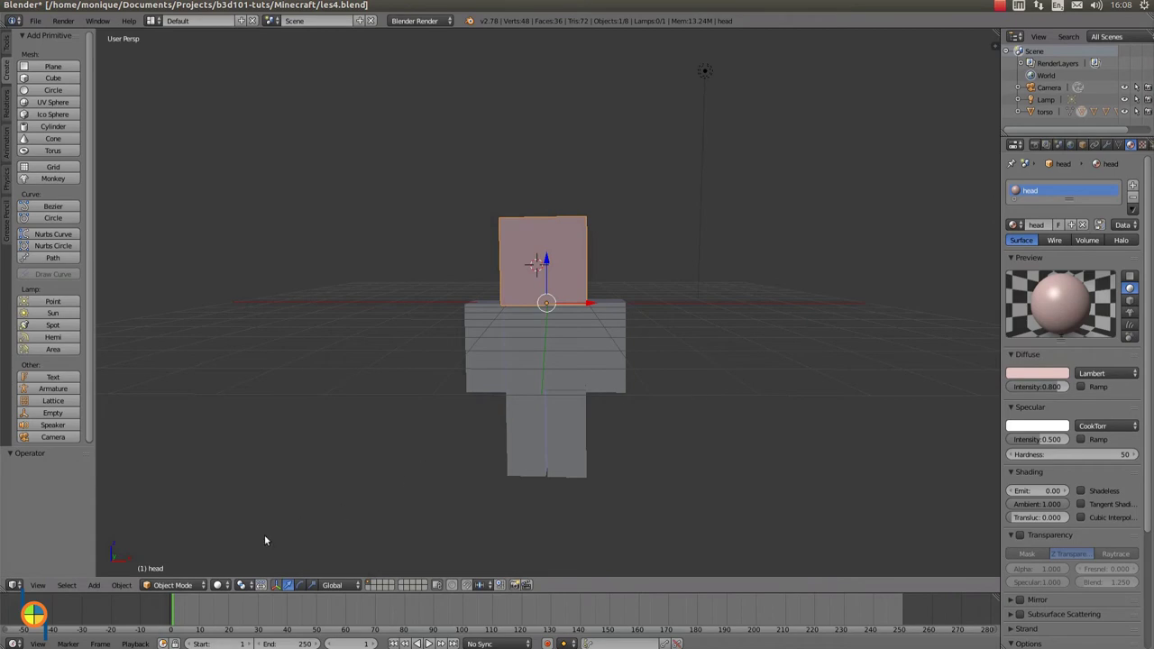
# Enter Edit Mode and subdivide the head cube with 7 cuts.
pyautogui.click(179, 586)
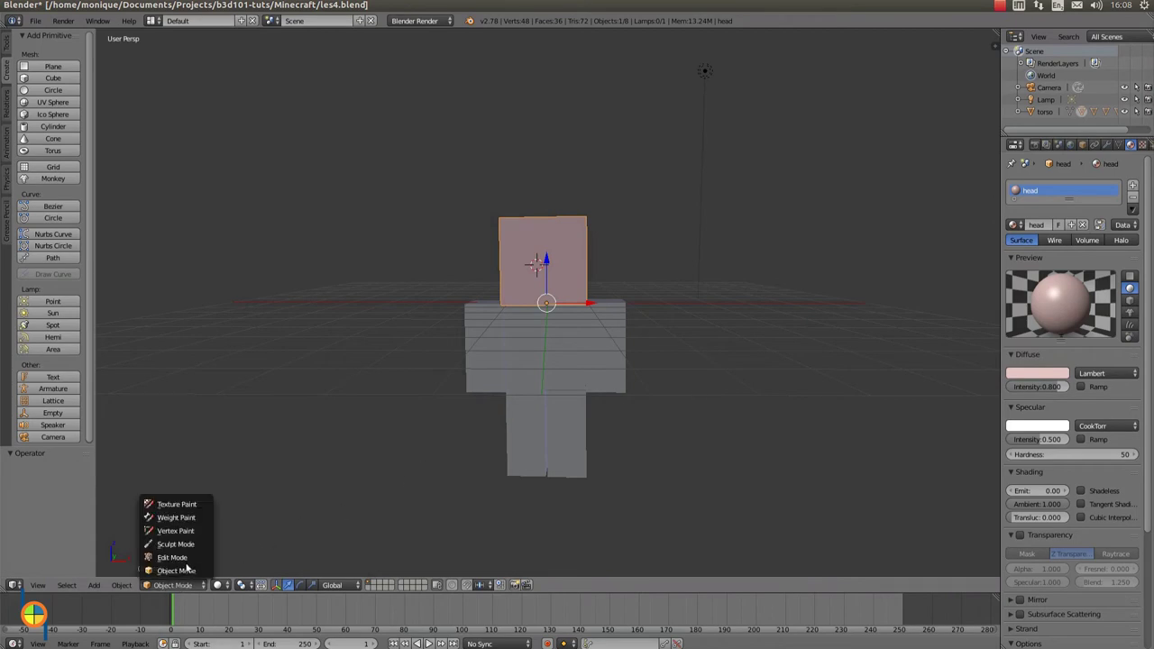
pyautogui.click(185, 559)
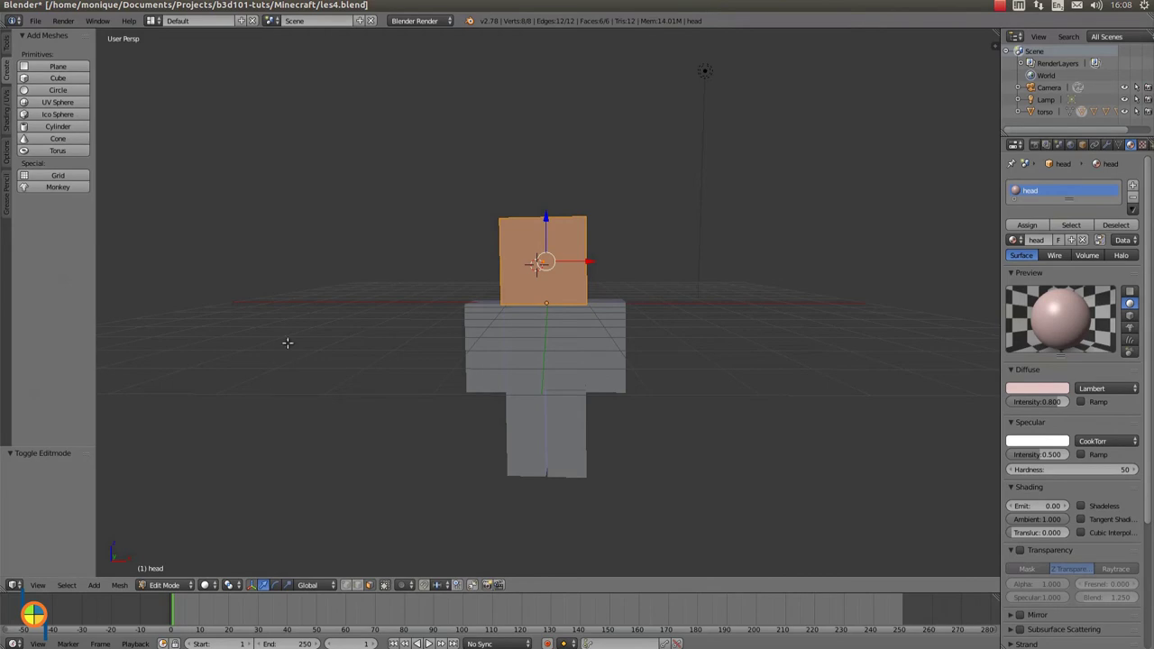
pyautogui.press('w')
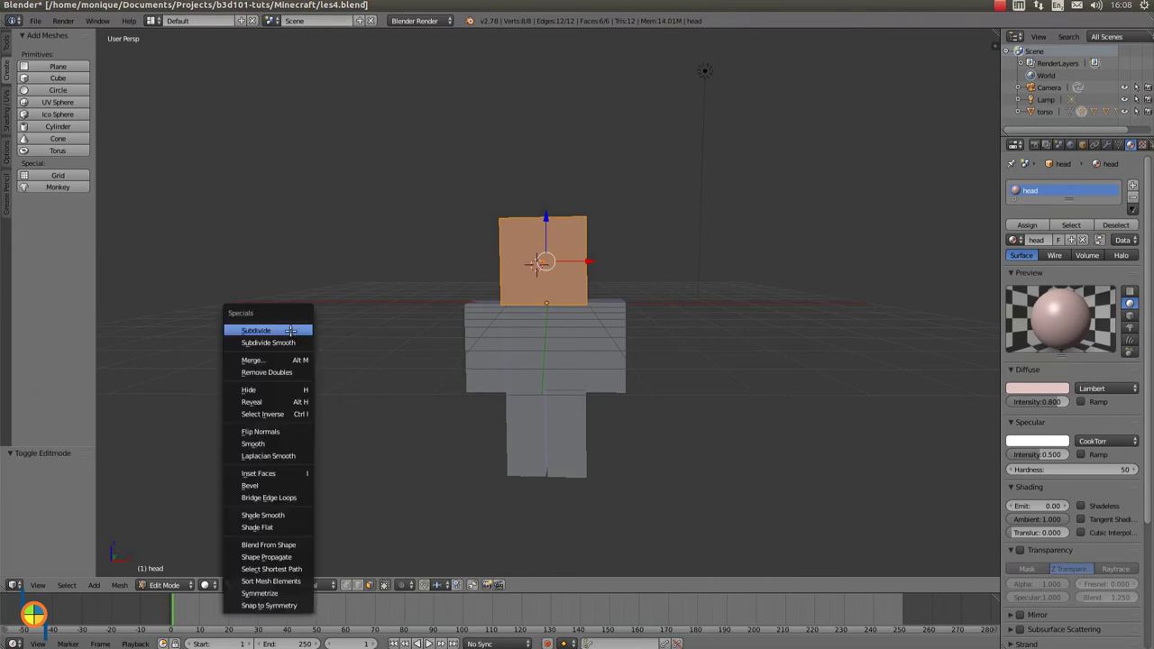
pyautogui.click(290, 331)
pyautogui.click(60, 485)
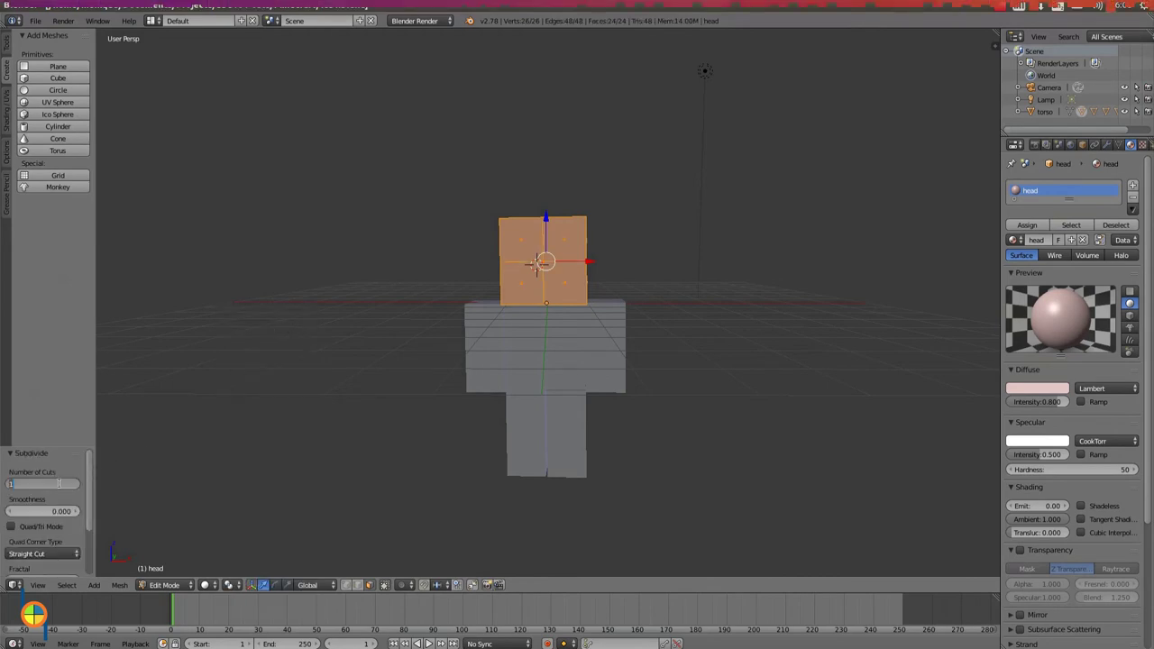
pyautogui.write('7')
pyautogui.press('Return')
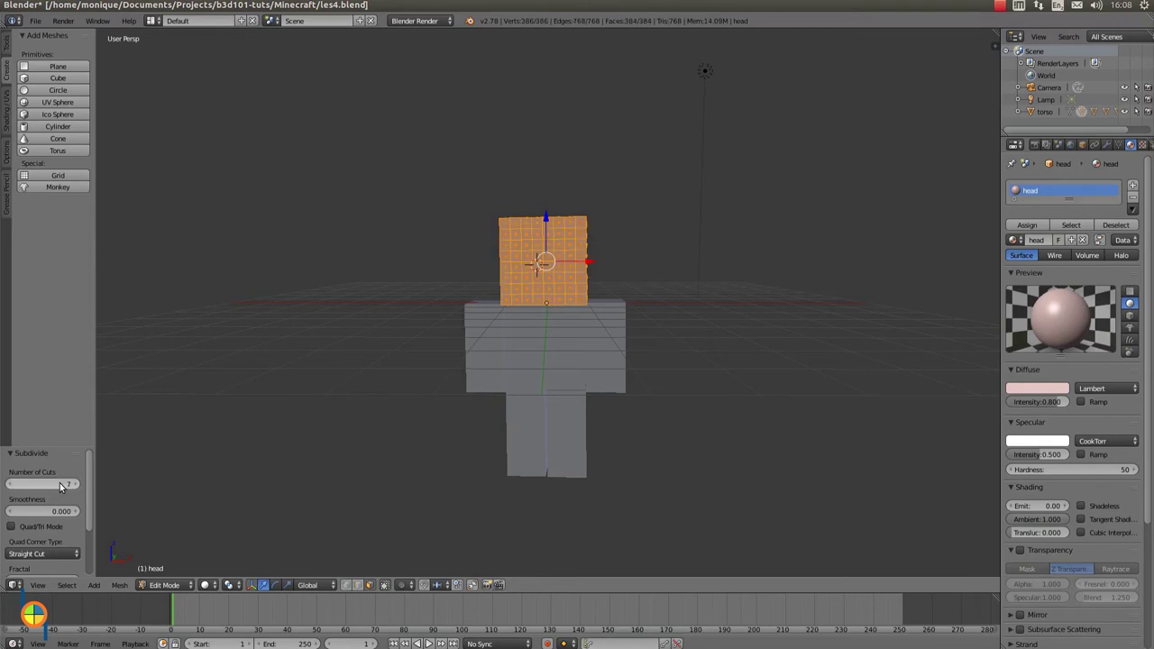
# Deselect the face area and lower rows on the front of the head.
pyautogui.moveTo(334, 433)
pyautogui.mouseDown(button='middle')
pyautogui.moveTo(375, 448)
pyautogui.moveTo(334, 467)
pyautogui.moveTo(348, 436)
pyautogui.moveTo(384, 430)
pyautogui.mouseUp(button='middle')
pyautogui.keyDown('shift'); pyautogui.rightClick(582, 300); pyautogui.keyUp('shift')
pyautogui.keyDown('shift'); pyautogui.rightClick(553, 300); pyautogui.keyUp('shift')
pyautogui.keyDown('shift'); pyautogui.rightClick(564, 299); pyautogui.keyUp('shift')
pyautogui.keyDown('shift'); pyautogui.rightClick(575, 300); pyautogui.keyUp('shift')
pyautogui.keyDown('shift'); pyautogui.rightClick(574, 289); pyautogui.keyUp('shift')
pyautogui.keyDown('shift'); pyautogui.rightClick(584, 287); pyautogui.keyUp('shift')
pyautogui.keyDown('shift'); pyautogui.rightClick(583, 276); pyautogui.keyUp('shift')
pyautogui.keyDown('shift'); pyautogui.rightClick(573, 276); pyautogui.keyUp('shift')
pyautogui.keyDown('shift'); pyautogui.rightClick(563, 287); pyautogui.keyUp('shift')
pyautogui.keyDown('shift'); pyautogui.rightClick(541, 300); pyautogui.keyUp('shift')
pyautogui.keyDown('shift'); pyautogui.rightClick(529, 299); pyautogui.keyUp('shift')
pyautogui.keyDown('shift'); pyautogui.rightClick(519, 300); pyautogui.keyUp('shift')
pyautogui.keyDown('shift'); pyautogui.rightClick(508, 298); pyautogui.keyUp('shift')
pyautogui.keyDown('shift'); pyautogui.rightClick(509, 289); pyautogui.keyUp('shift')
pyautogui.keyDown('shift'); pyautogui.rightClick(520, 288); pyautogui.keyUp('shift')
pyautogui.keyDown('shift'); pyautogui.rightClick(530, 288); pyautogui.keyUp('shift')
pyautogui.keyDown('shift'); pyautogui.rightClick(541, 288); pyautogui.keyUp('shift')
pyautogui.keyDown('shift'); pyautogui.rightClick(541, 276); pyautogui.keyUp('shift')
pyautogui.keyDown('shift'); pyautogui.rightClick(530, 277); pyautogui.keyUp('shift')
pyautogui.keyDown('shift'); pyautogui.rightClick(519, 277); pyautogui.keyUp('shift')
pyautogui.keyDown('shift'); pyautogui.rightClick(509, 277); pyautogui.keyUp('shift')
pyautogui.keyDown('shift'); pyautogui.rightClick(509, 266); pyautogui.keyUp('shift')
pyautogui.keyDown('shift'); pyautogui.rightClick(518, 266); pyautogui.keyUp('shift')
pyautogui.keyDown('shift'); pyautogui.rightClick(529, 267); pyautogui.keyUp('shift')
pyautogui.keyDown('shift'); pyautogui.rightClick(518, 256); pyautogui.keyUp('shift')
pyautogui.keyDown('shift'); pyautogui.rightClick(507, 257); pyautogui.keyUp('shift')
pyautogui.keyDown('shift'); pyautogui.rightClick(518, 244); pyautogui.keyUp('shift')
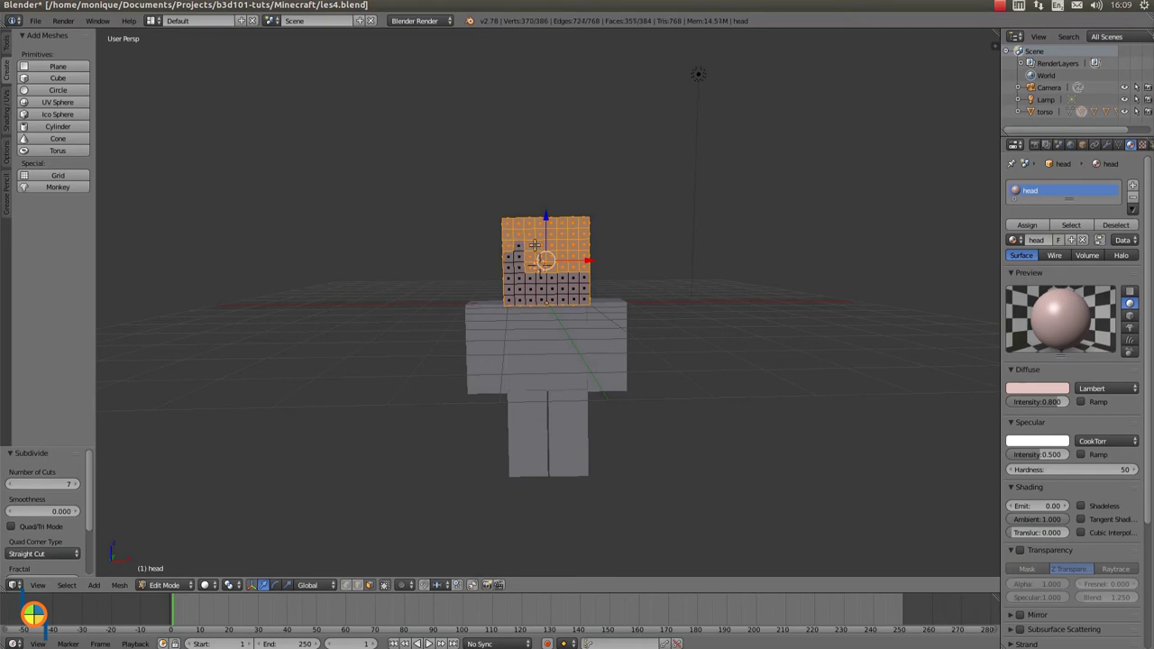
pyautogui.keyDown('shift'); pyautogui.rightClick(529, 246); pyautogui.keyUp('shift')
pyautogui.keyDown('shift'); pyautogui.rightClick(540, 245); pyautogui.keyUp('shift')
pyautogui.keyDown('shift'); pyautogui.rightClick(551, 246); pyautogui.keyUp('shift')
pyautogui.keyDown('shift'); pyautogui.rightClick(562, 245); pyautogui.keyUp('shift')
pyautogui.keyDown('shift'); pyautogui.rightClick(572, 245); pyautogui.keyUp('shift')
pyautogui.keyDown('shift'); pyautogui.rightClick(584, 245); pyautogui.keyUp('shift')
pyautogui.keyDown('shift'); pyautogui.rightClick(583, 256); pyautogui.keyUp('shift')
pyautogui.keyDown('shift'); pyautogui.rightClick(584, 267); pyautogui.keyUp('shift')
pyautogui.keyDown('shift'); pyautogui.rightClick(572, 267); pyautogui.keyUp('shift')
pyautogui.keyDown('shift'); pyautogui.rightClick(561, 267); pyautogui.keyUp('shift')
pyautogui.keyDown('shift'); pyautogui.rightClick(562, 256); pyautogui.keyUp('shift')
pyautogui.keyDown('shift'); pyautogui.rightClick(551, 256); pyautogui.keyUp('shift')
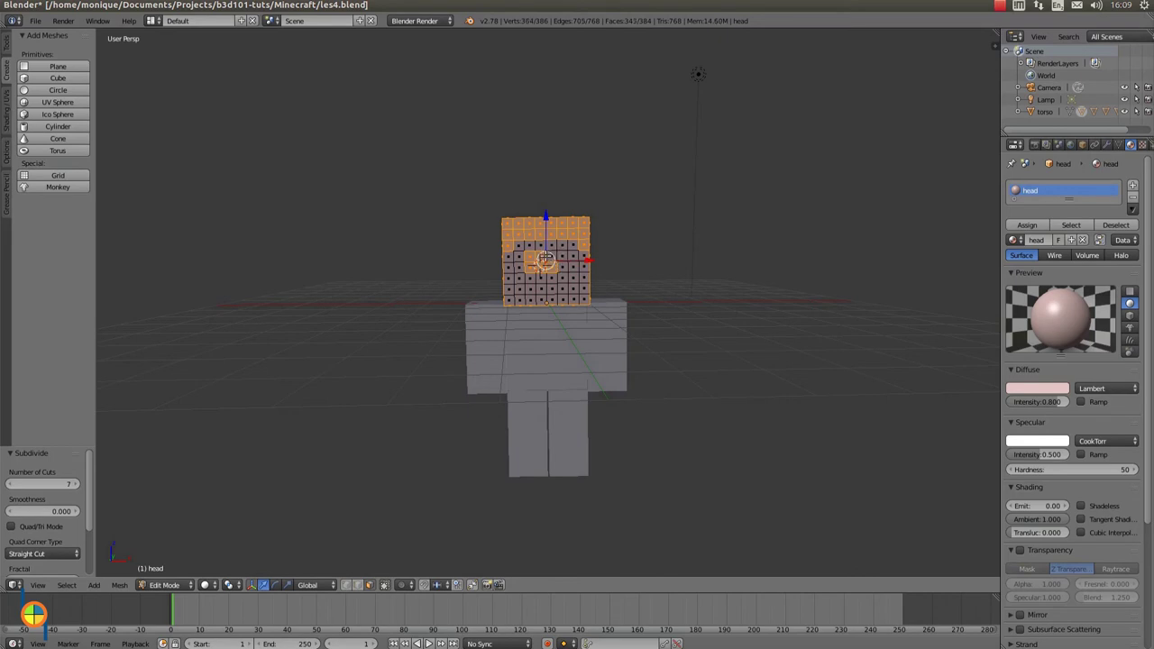
pyautogui.keyDown('shift'); pyautogui.rightClick(540, 257); pyautogui.keyUp('shift')
pyautogui.keyDown('shift'); pyautogui.rightClick(529, 256); pyautogui.keyUp('shift')
pyautogui.keyDown('shift'); pyautogui.rightClick(540, 266); pyautogui.keyUp('shift')
pyautogui.keyDown('shift'); pyautogui.rightClick(551, 267); pyautogui.keyUp('shift')
# Deselect the lower three rows of faces on one side of the head.
pyautogui.moveTo(510, 293); pyautogui.dragTo(661, 304, button='middle')
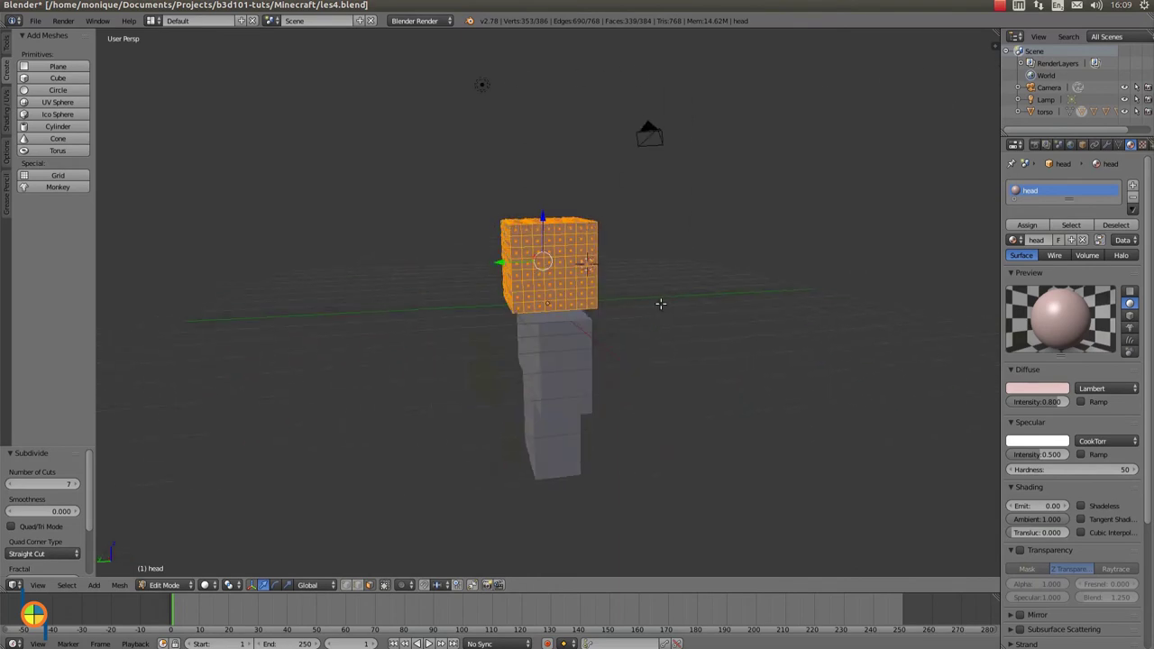
pyautogui.keyDown('shift'); pyautogui.rightClick(590, 304); pyautogui.keyUp('shift')
pyautogui.keyDown('shift'); pyautogui.rightClick(582, 304); pyautogui.keyUp('shift')
pyautogui.keyDown('shift'); pyautogui.rightClick(573, 304); pyautogui.keyUp('shift')
pyautogui.keyDown('shift'); pyautogui.rightClick(562, 304); pyautogui.keyUp('shift')
pyautogui.keyDown('shift'); pyautogui.rightClick(552, 305); pyautogui.keyUp('shift')
pyautogui.keyDown('shift'); pyautogui.rightClick(541, 305); pyautogui.keyUp('shift')
pyautogui.keyDown('shift'); pyautogui.rightClick(534, 306); pyautogui.keyUp('shift')
pyautogui.keyDown('shift'); pyautogui.rightClick(529, 307); pyautogui.keyUp('shift')
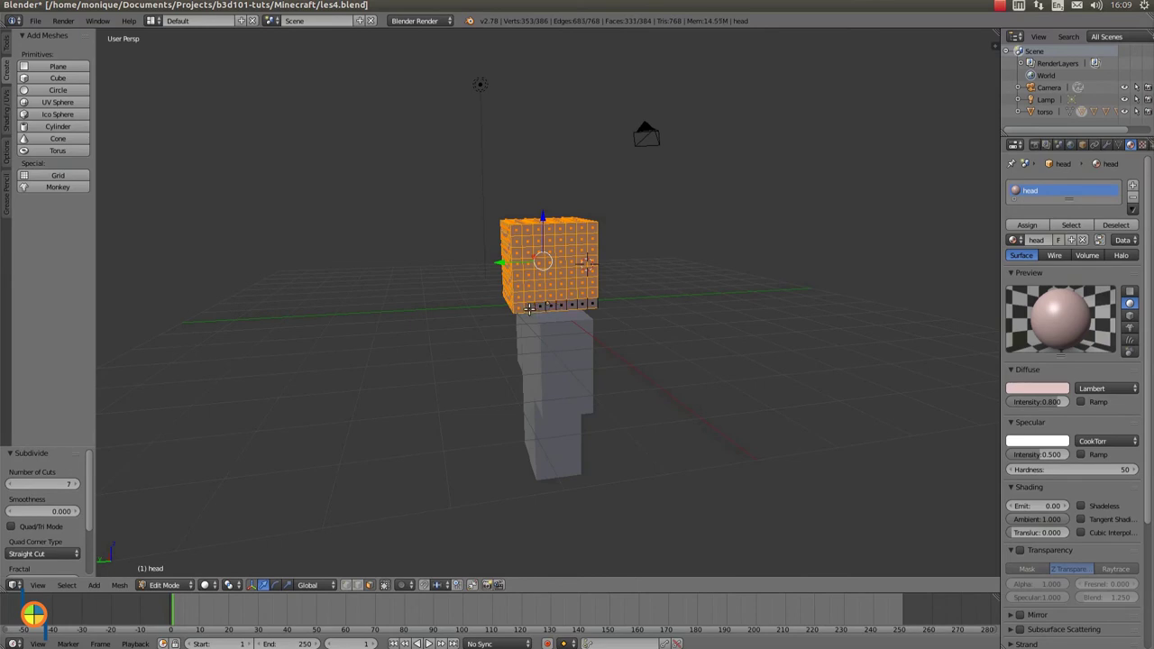
pyautogui.keyDown('shift'); pyautogui.rightClick(590, 293); pyautogui.keyUp('shift')
pyautogui.keyDown('shift'); pyautogui.rightClick(582, 294); pyautogui.keyUp('shift')
pyautogui.keyDown('shift'); pyautogui.rightClick(573, 294); pyautogui.keyUp('shift')
pyautogui.keyDown('shift'); pyautogui.rightClick(565, 295); pyautogui.keyUp('shift')
pyautogui.keyDown('shift'); pyautogui.rightClick(592, 283); pyautogui.keyUp('shift')
pyautogui.keyDown('shift'); pyautogui.rightClick(582, 284); pyautogui.keyUp('shift')
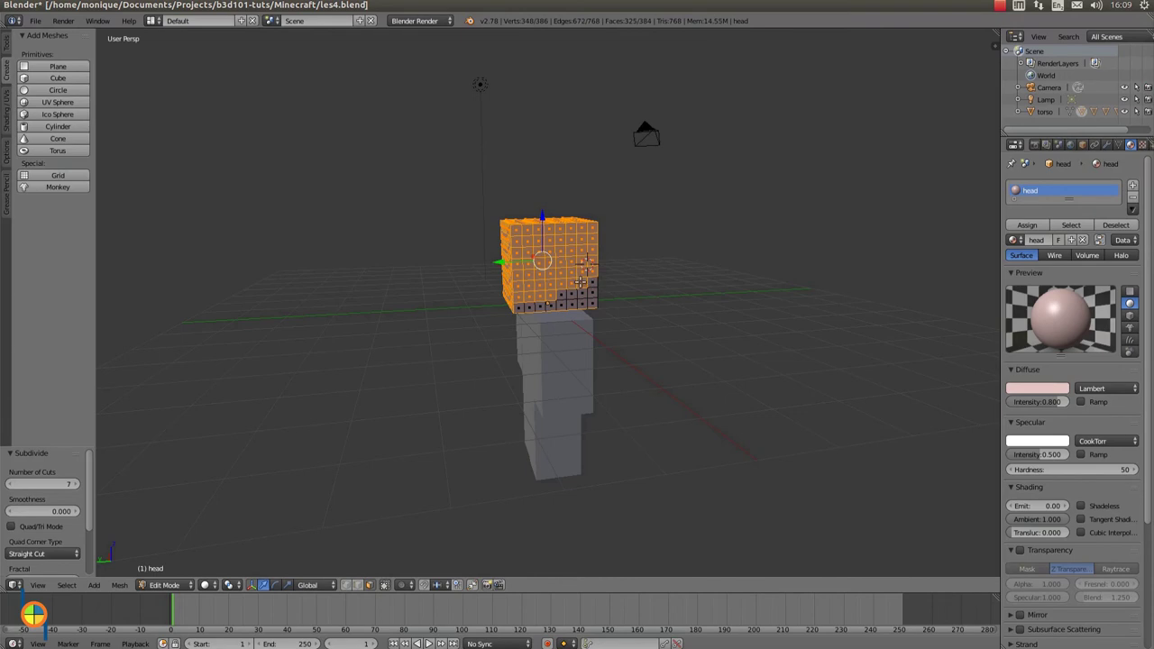
pyautogui.keyDown('shift'); pyautogui.rightClick(573, 284); pyautogui.keyUp('shift')
pyautogui.keyDown('shift'); pyautogui.rightClick(564, 284); pyautogui.keyUp('shift')
pyautogui.keyDown('shift'); pyautogui.rightClick(575, 273); pyautogui.keyUp('shift')
pyautogui.keyDown('shift'); pyautogui.rightClick(585, 275); pyautogui.keyUp('shift')
# Deselect the lower rows of faces on the head's opposite side.
pyautogui.moveTo(584, 275)
pyautogui.mouseDown(button='middle')
pyautogui.moveTo(545, 314)
pyautogui.moveTo(561, 320)
pyautogui.mouseUp(button='middle')
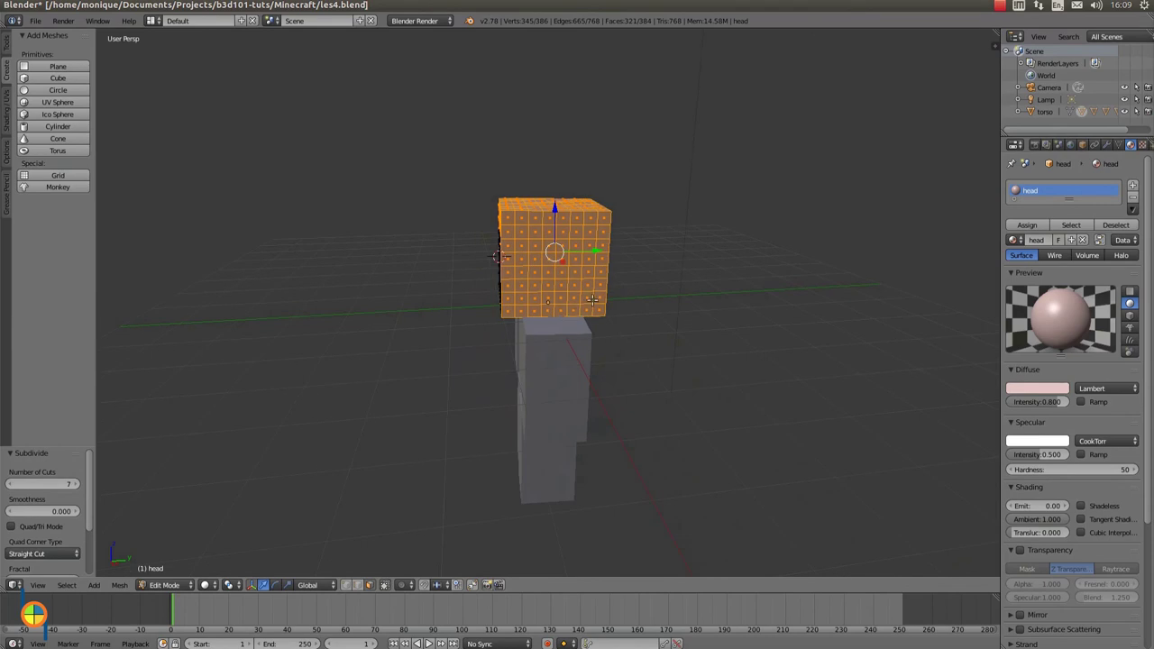
pyautogui.keyDown('shift'); pyautogui.rightClick(597, 311); pyautogui.keyUp('shift')
pyautogui.keyDown('shift'); pyautogui.rightClick(585, 310); pyautogui.keyUp('shift')
pyautogui.keyDown('shift'); pyautogui.rightClick(572, 310); pyautogui.keyUp('shift')
pyautogui.keyDown('shift'); pyautogui.rightClick(559, 310); pyautogui.keyUp('shift')
pyautogui.keyDown('shift'); pyautogui.rightClick(547, 310); pyautogui.keyUp('shift')
pyautogui.keyDown('shift'); pyautogui.rightClick(534, 310); pyautogui.keyUp('shift')
pyautogui.keyDown('shift'); pyautogui.rightClick(520, 310); pyautogui.keyUp('shift')
pyautogui.keyDown('shift'); pyautogui.rightClick(508, 311); pyautogui.keyUp('shift')
pyautogui.keyDown('shift'); pyautogui.rightClick(507, 298); pyautogui.keyUp('shift')
pyautogui.keyDown('shift'); pyautogui.rightClick(520, 299); pyautogui.keyUp('shift')
pyautogui.keyDown('shift'); pyautogui.rightClick(534, 298); pyautogui.keyUp('shift')
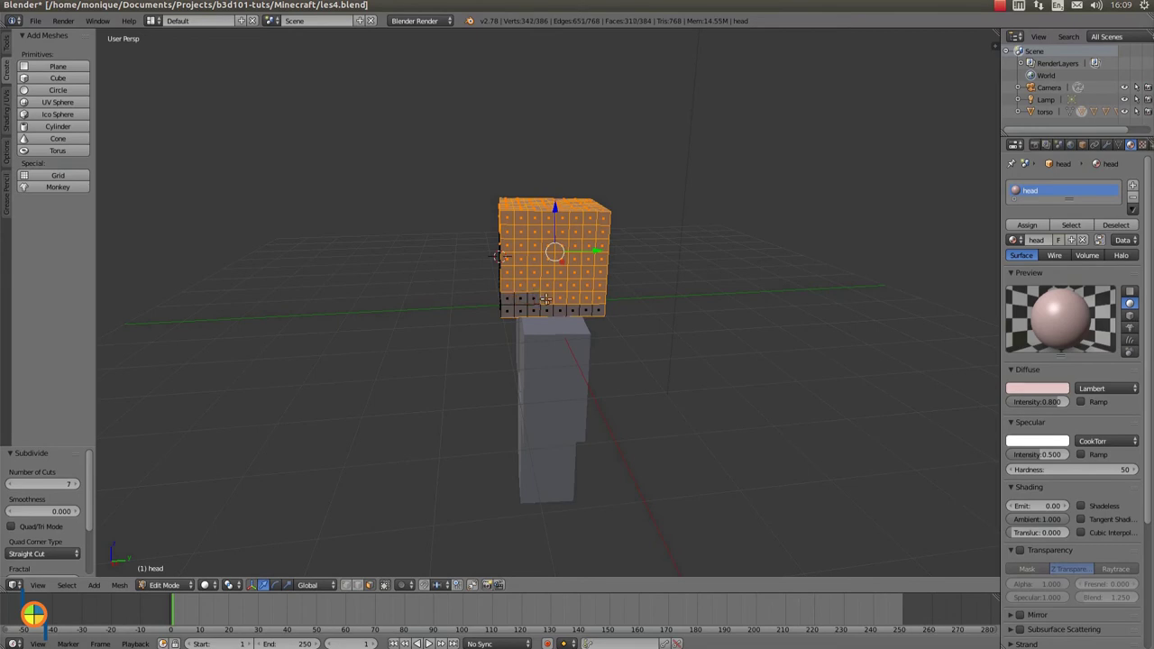
pyautogui.keyDown('shift'); pyautogui.rightClick(547, 298); pyautogui.keyUp('shift')
pyautogui.keyDown('shift'); pyautogui.rightClick(508, 286); pyautogui.keyUp('shift')
pyautogui.keyDown('shift'); pyautogui.rightClick(520, 286); pyautogui.keyUp('shift')
pyautogui.keyDown('shift'); pyautogui.rightClick(534, 286); pyautogui.keyUp('shift')
pyautogui.keyDown('shift'); pyautogui.rightClick(520, 273); pyautogui.keyUp('shift')
pyautogui.keyDown('shift'); pyautogui.rightClick(534, 274); pyautogui.keyUp('shift')
pyautogui.moveTo(672, 331); pyautogui.dragTo(768, 337, button='middle')
# Add a second slot with a dark brown 'hair-brown' material and assign it to the upper faces.
pyautogui.click(1134, 186)
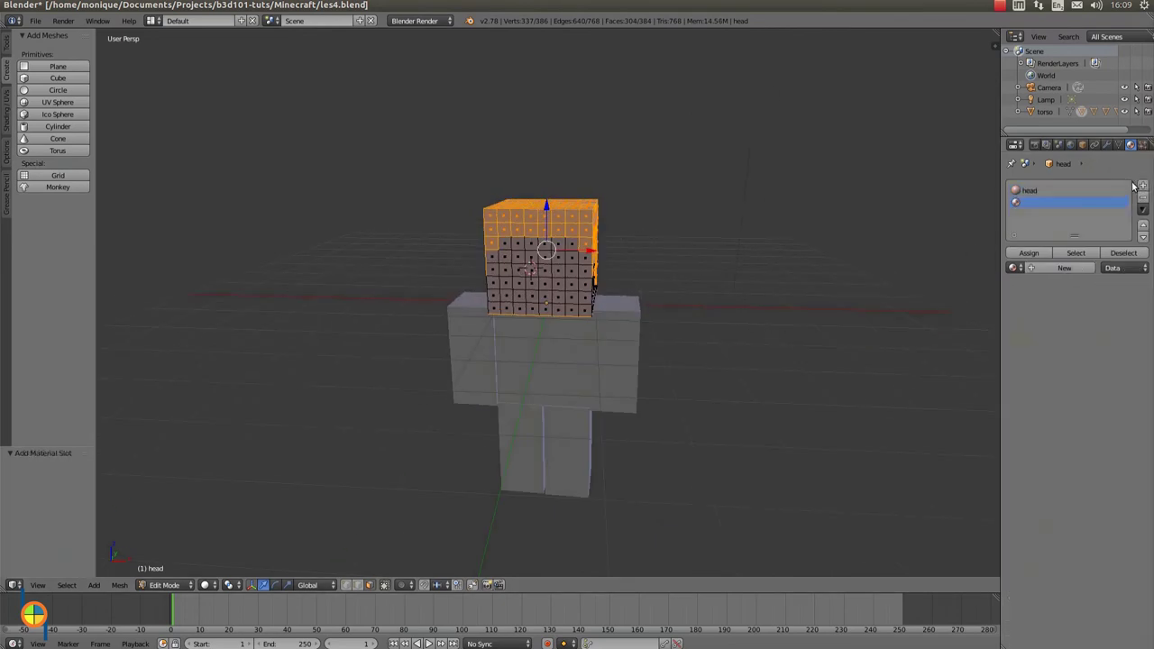
pyautogui.click(1065, 268)
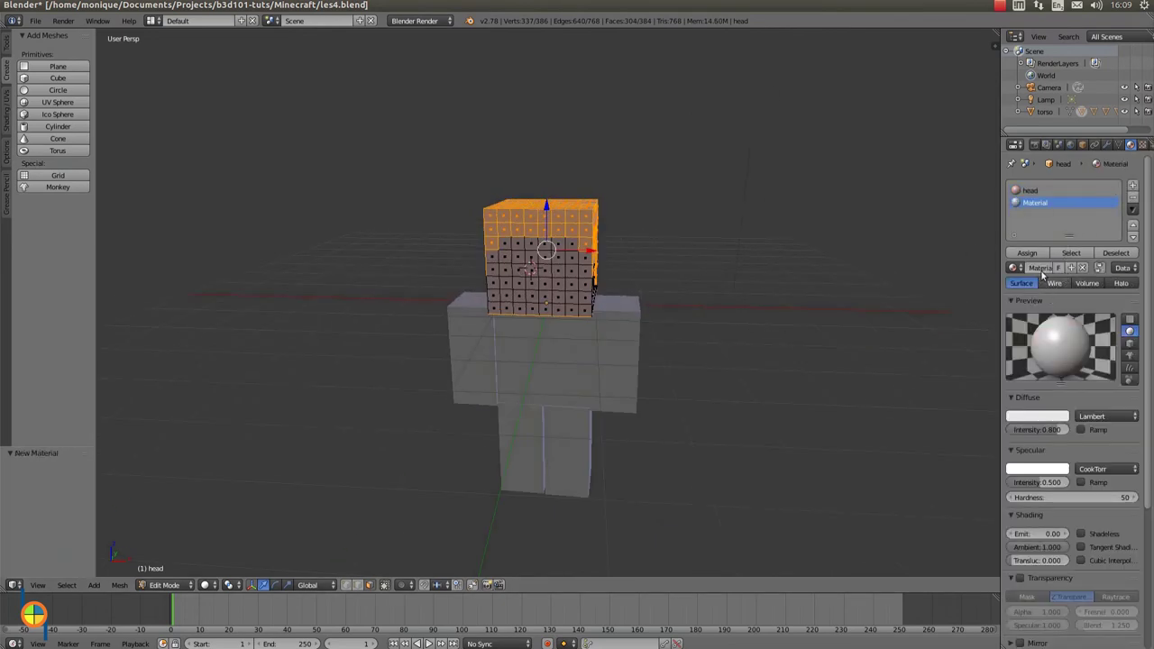
pyautogui.click(1039, 268)
pyautogui.write('hair-brown')
pyautogui.press('Return')
pyautogui.click(1046, 418)
pyautogui.moveTo(1010, 316); pyautogui.dragTo(999, 314)
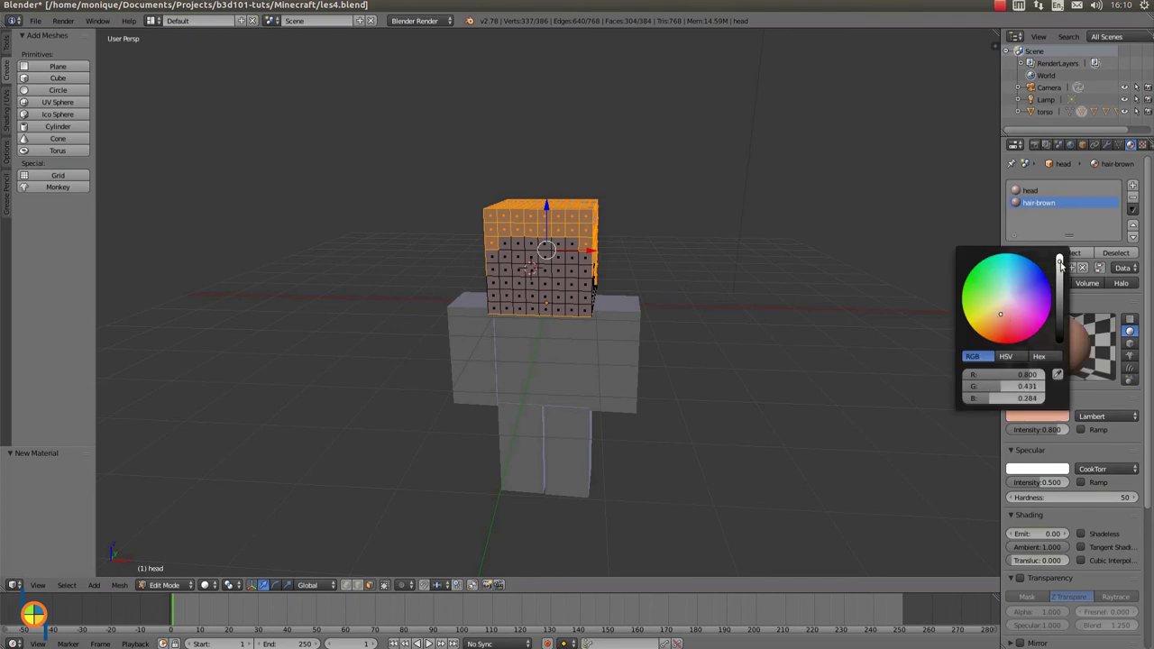
pyautogui.moveTo(1060, 263); pyautogui.dragTo(1061, 309)
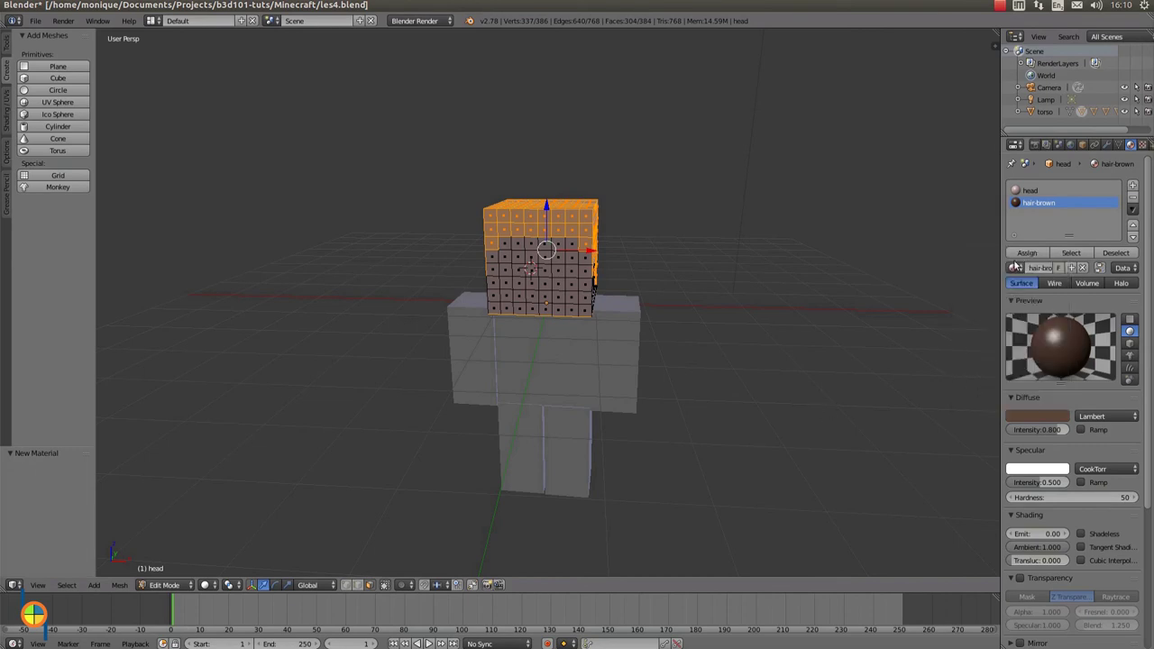
pyautogui.click(1023, 255)
pyautogui.moveTo(676, 443)
pyautogui.mouseDown(button='middle')
pyautogui.moveTo(699, 421)
pyautogui.moveTo(686, 434)
pyautogui.mouseUp(button='middle')
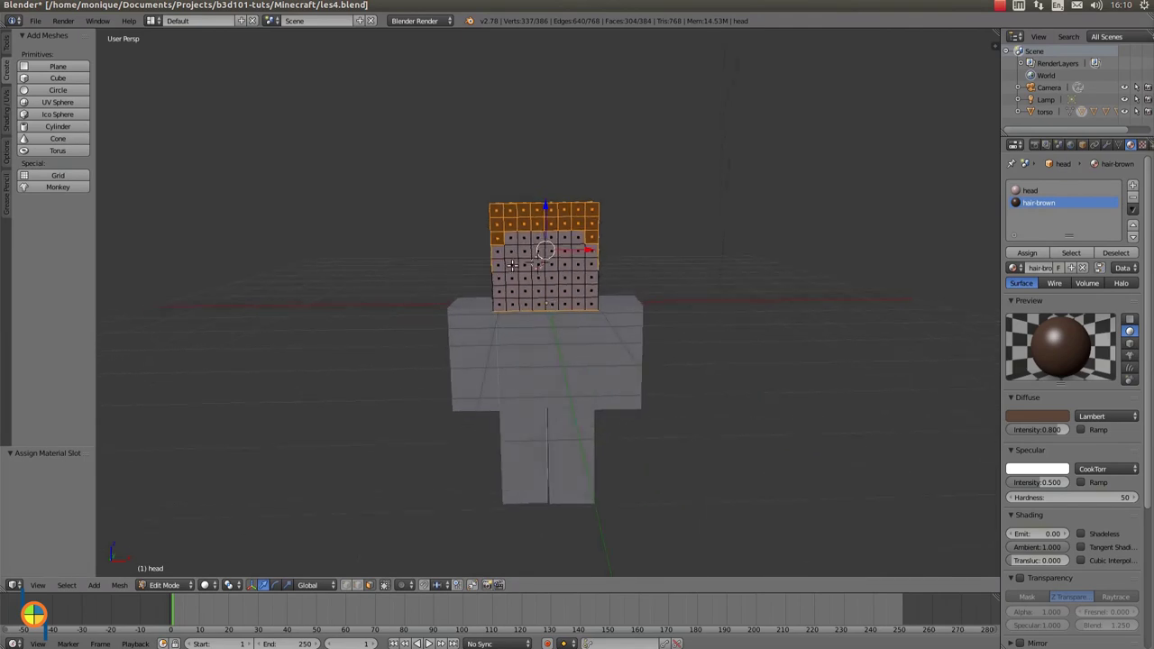
# Give the two eye faces a pure white 'eye-white' material, then select the two pupil faces.
pyautogui.rightClick(513, 264)
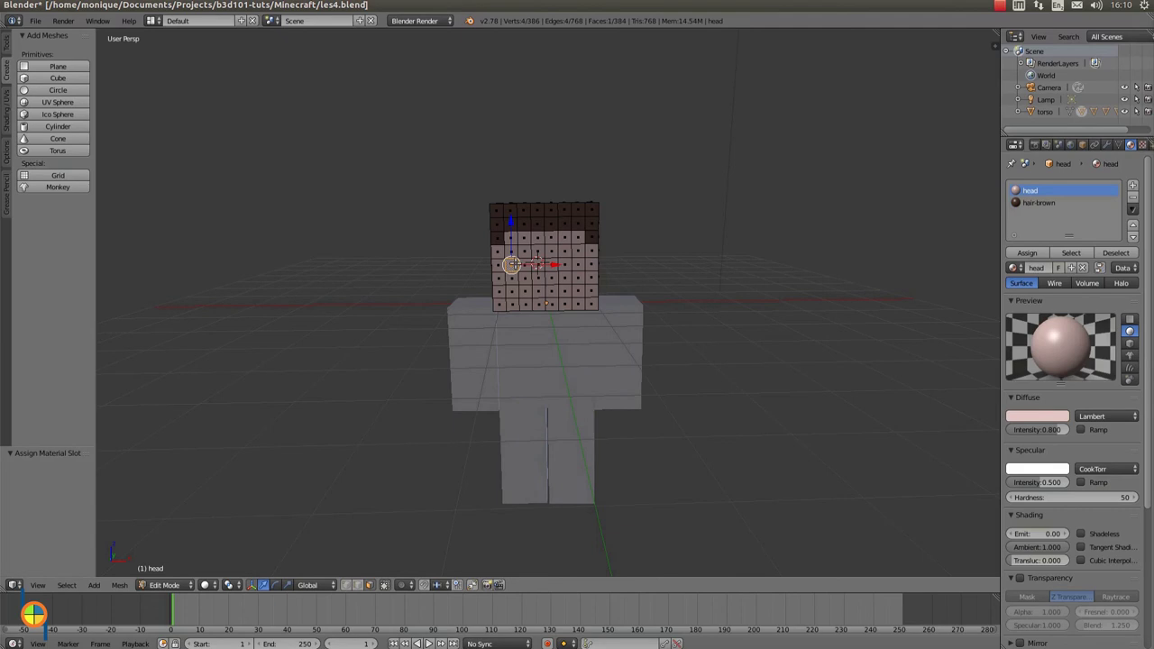
pyautogui.keyDown('shift'); pyautogui.rightClick(576, 264); pyautogui.keyUp('shift')
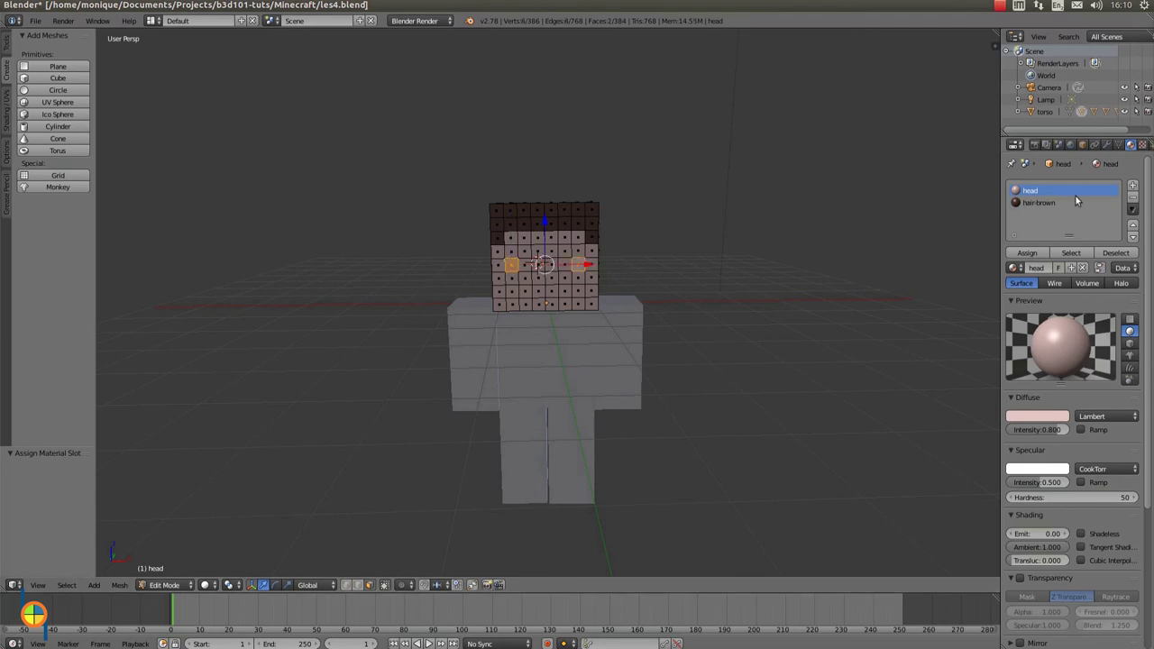
pyautogui.click(1134, 184)
pyautogui.click(1080, 268)
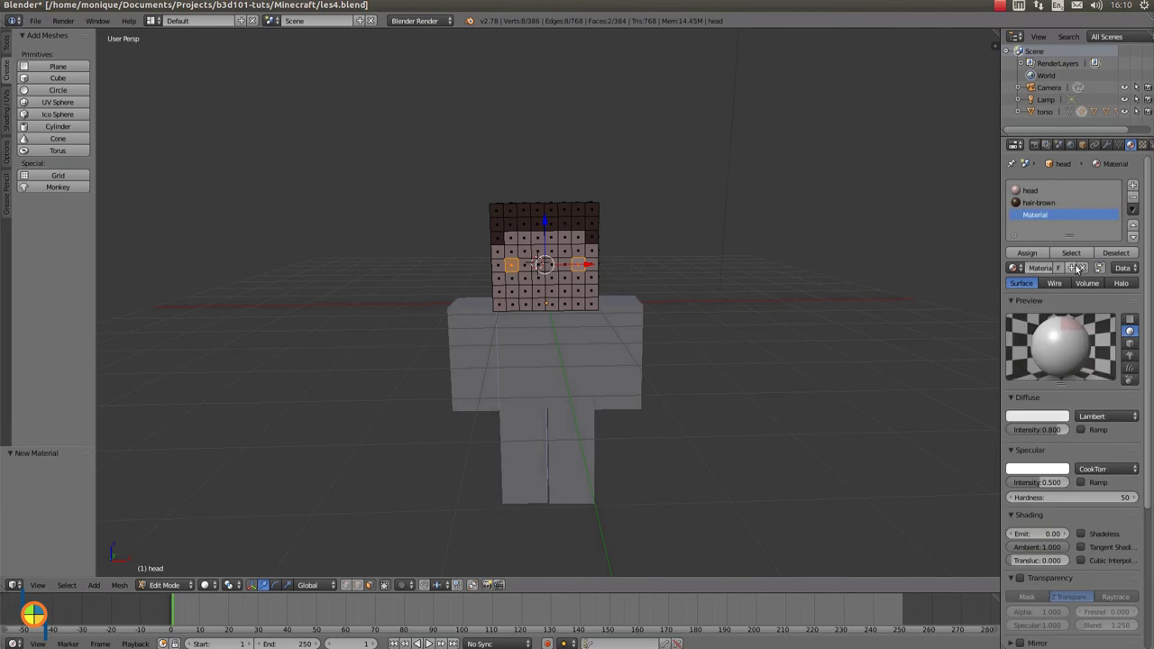
pyautogui.doubleClick(1041, 268)
pyautogui.press('Return')
pyautogui.click(1055, 419)
pyautogui.click(1060, 258)
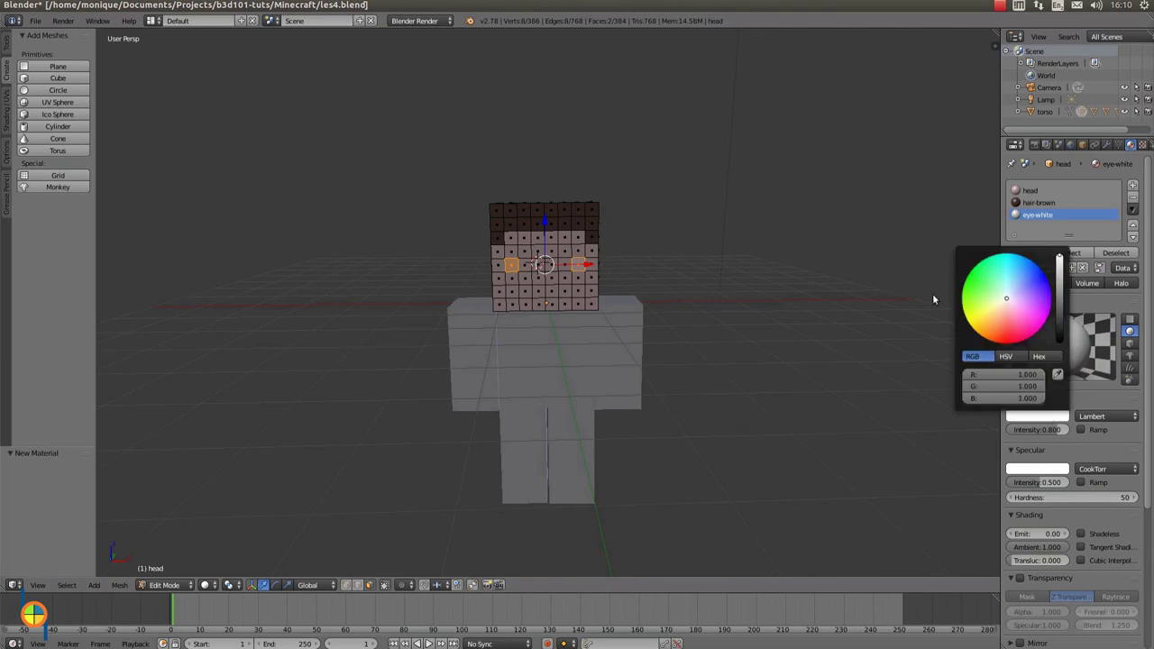
pyautogui.click(1033, 257)
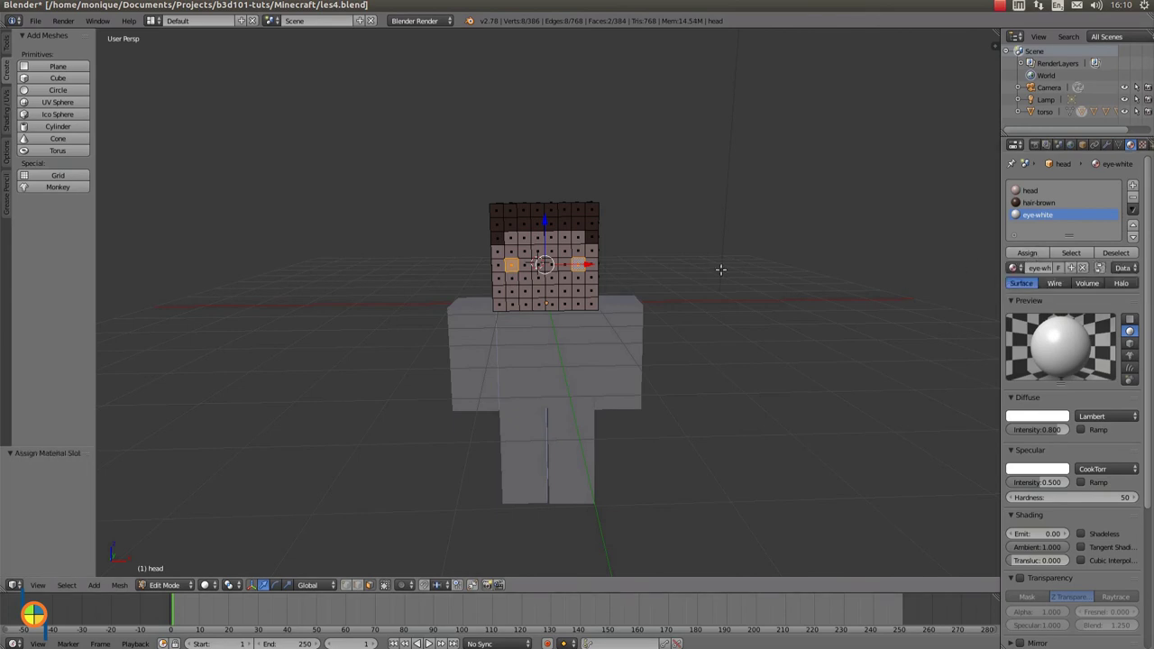
pyautogui.rightClick(526, 264)
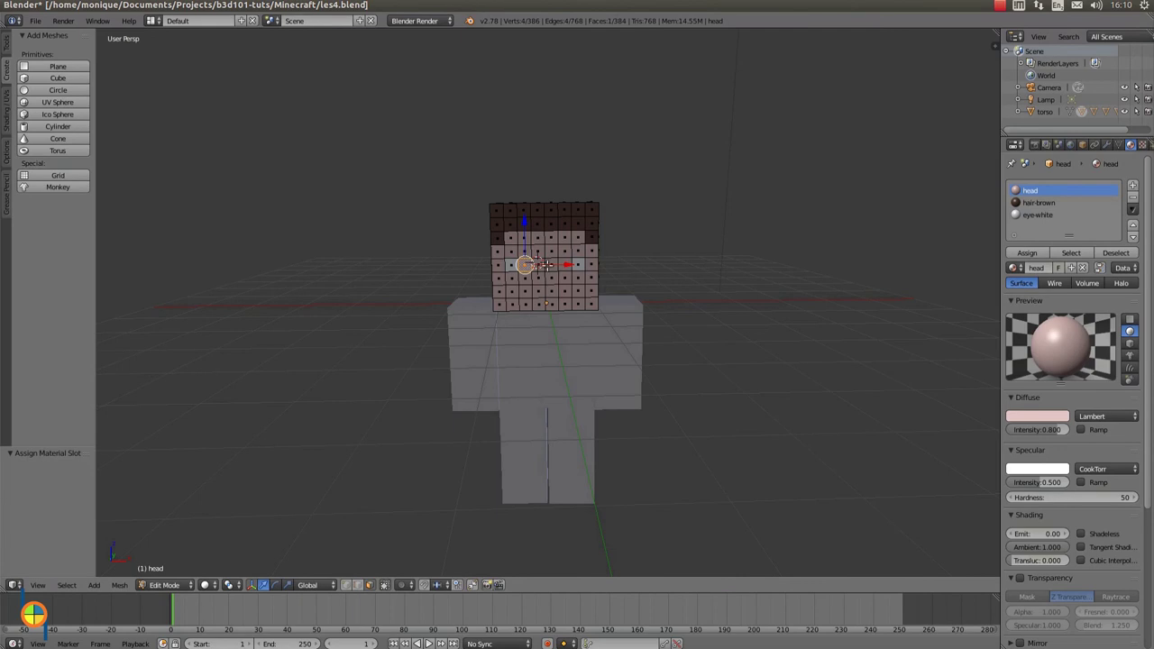
pyautogui.keyDown('shift'); pyautogui.rightClick(563, 265); pyautogui.keyUp('shift')
# Assign a dark blue 'eye-blue' material (0.116, 0.151, 0.448) to the pupils, then select the nose faces.
pyautogui.click(1135, 185)
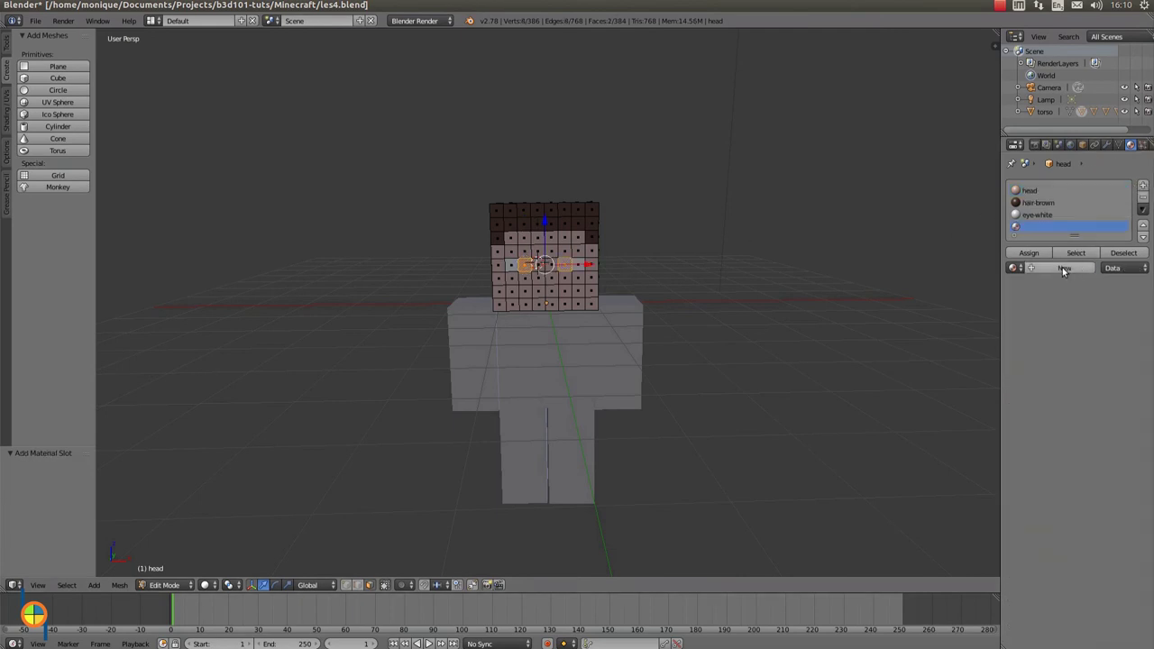
pyautogui.click(1062, 267)
pyautogui.doubleClick(1035, 268)
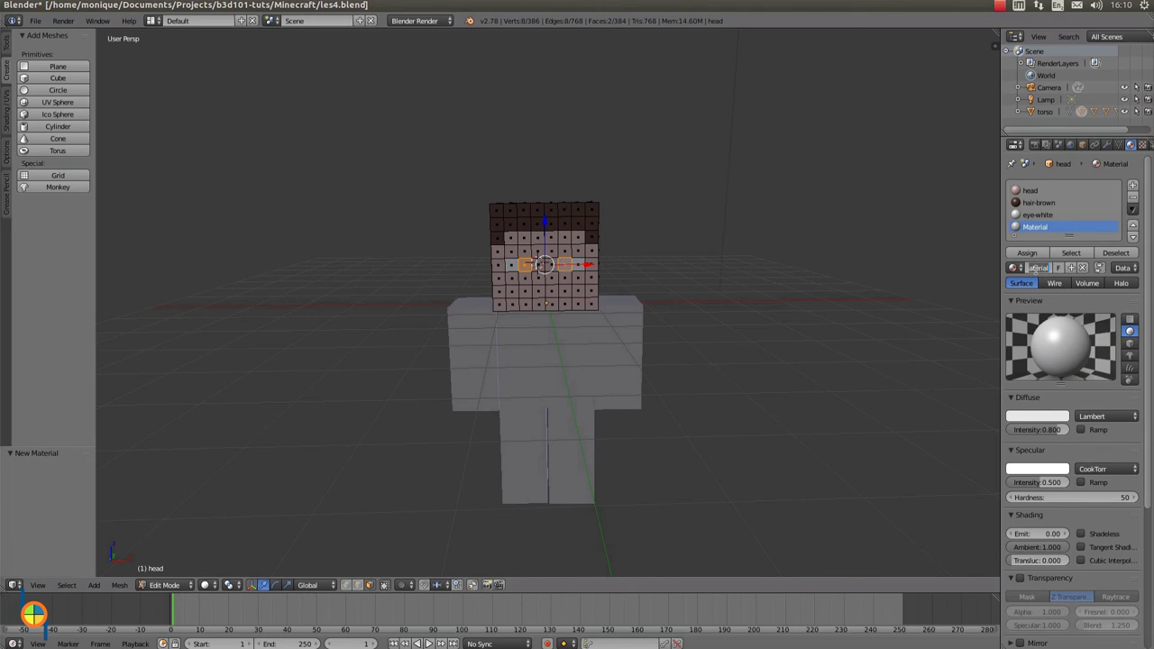
pyautogui.write('e')
pyautogui.press('Return')
pyautogui.click(1032, 416)
pyautogui.moveTo(1033, 286)
pyautogui.mouseDown()
pyautogui.moveTo(1023, 284)
pyautogui.moveTo(1060, 278)
pyautogui.mouseUp()
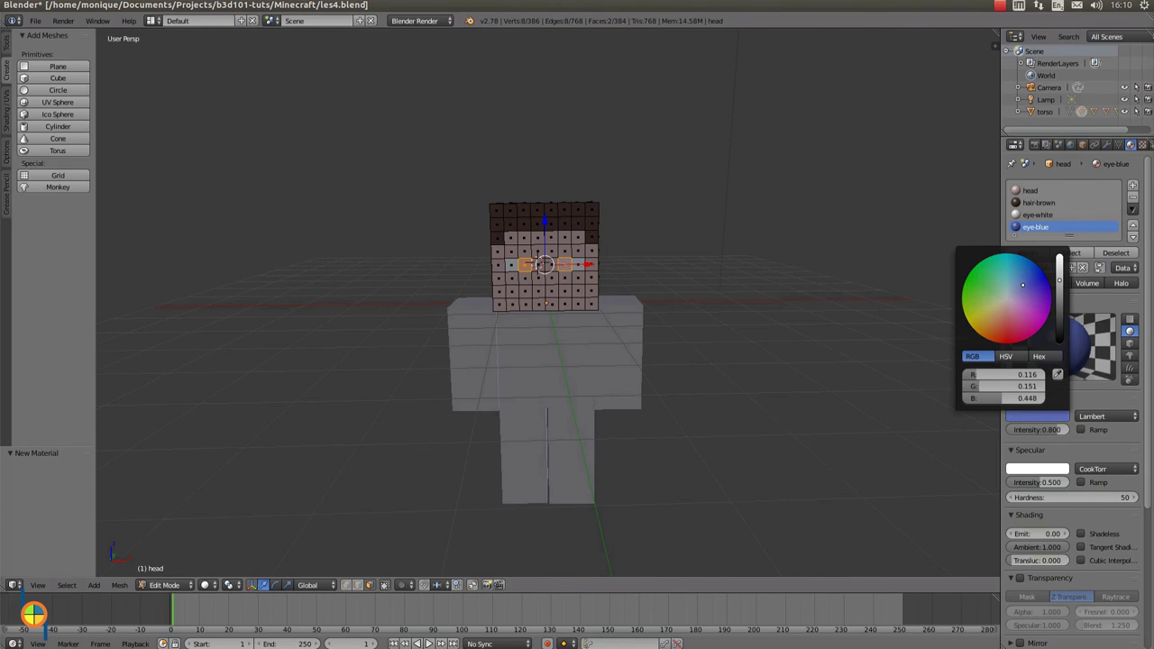
pyautogui.click(1025, 255)
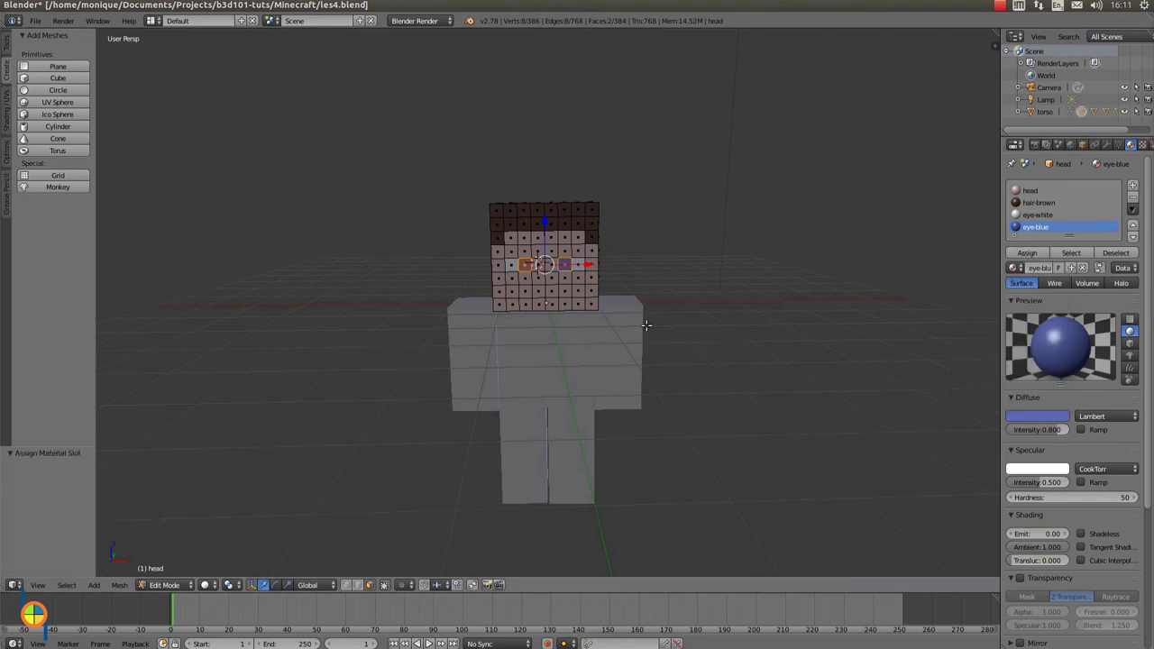
pyautogui.rightClick(539, 279)
pyautogui.keyDown('shift'); pyautogui.rightClick(550, 279); pyautogui.keyUp('shift')
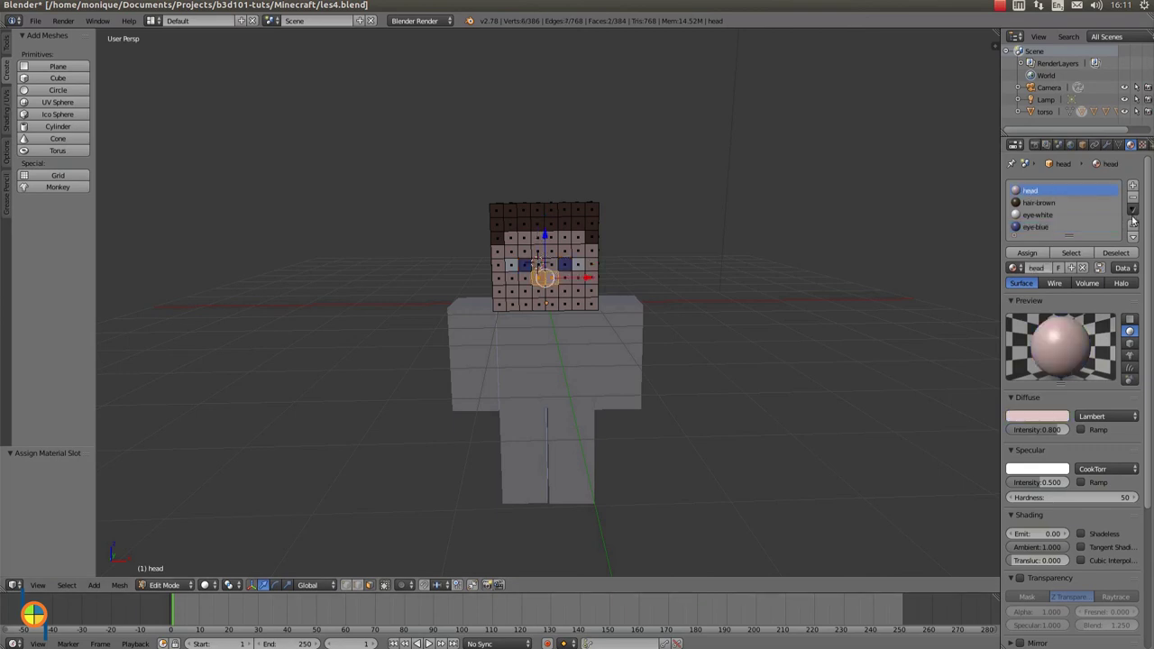
# Add a fifth slot with a deep brown 'nose-brown' material (0.367, 0.260, 0.196) and assign it to the nose.
pyautogui.click(1134, 187)
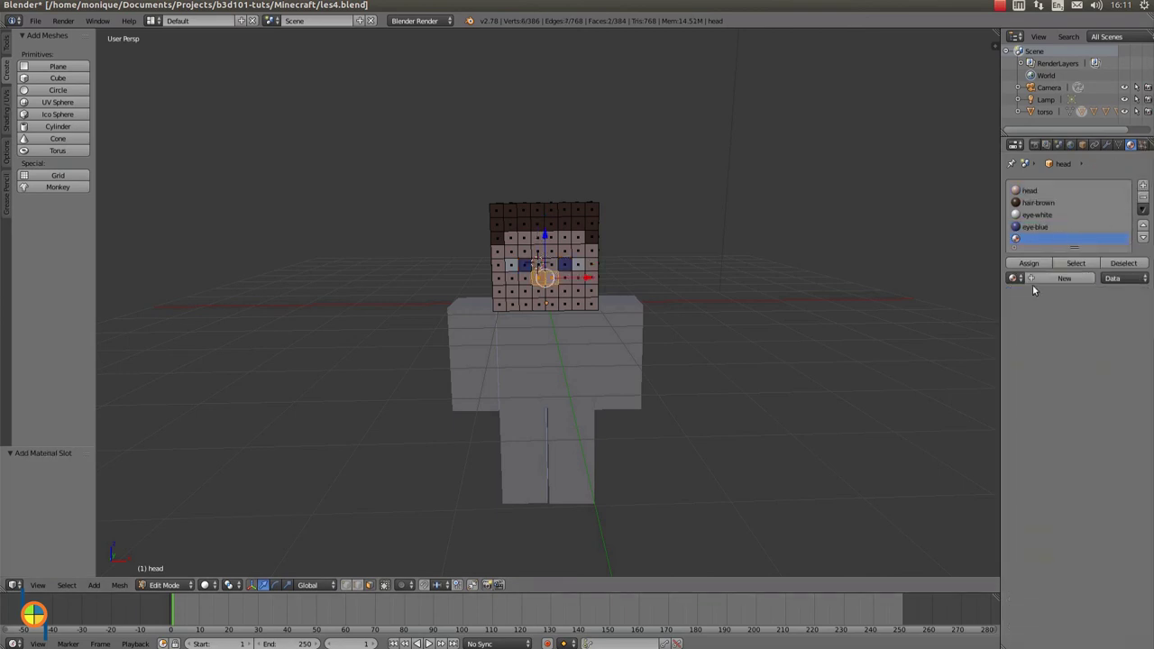
pyautogui.click(1034, 280)
pyautogui.doubleClick(1034, 278)
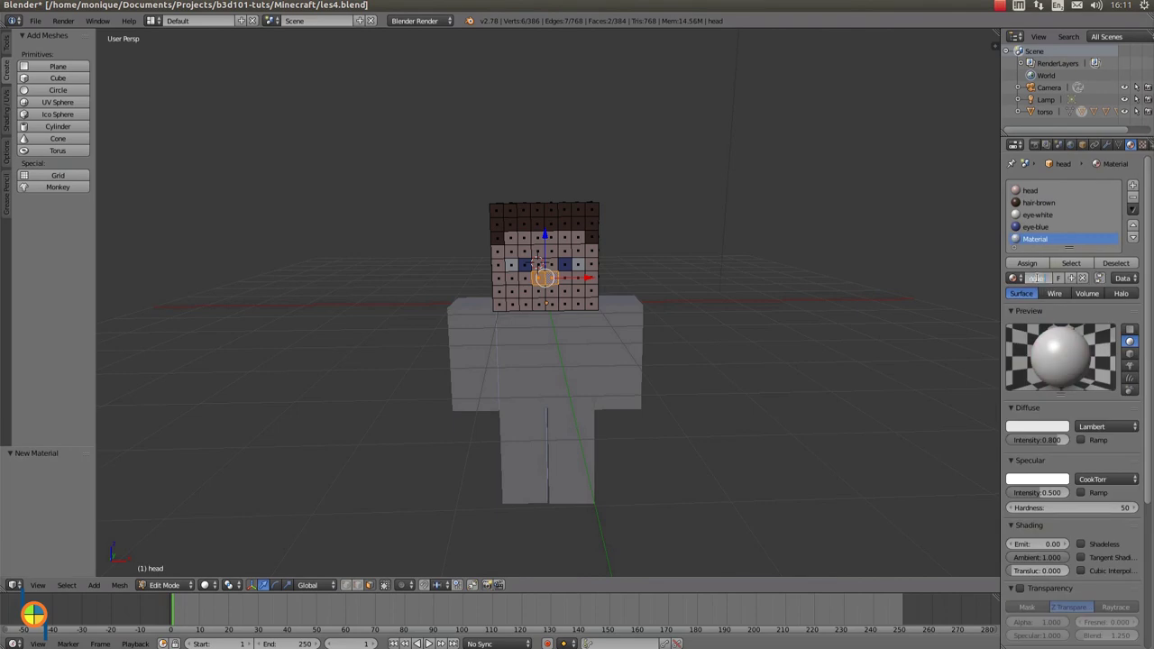
pyautogui.press('Return')
pyautogui.click(1024, 431)
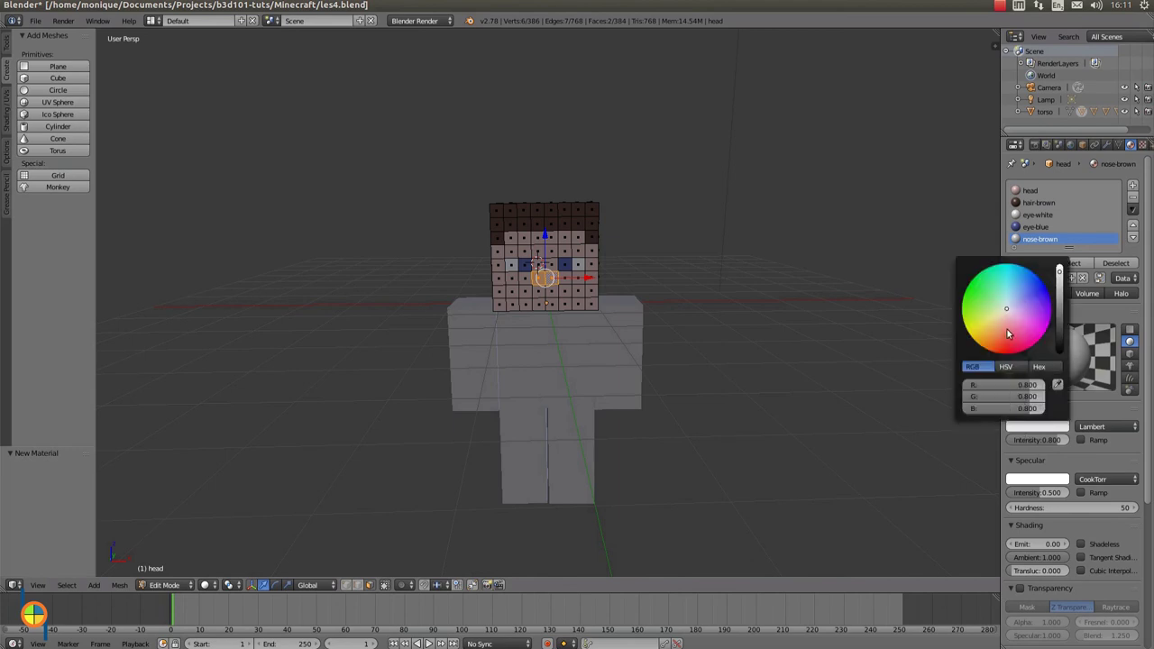
pyautogui.click(1007, 319)
pyautogui.click(1002, 318)
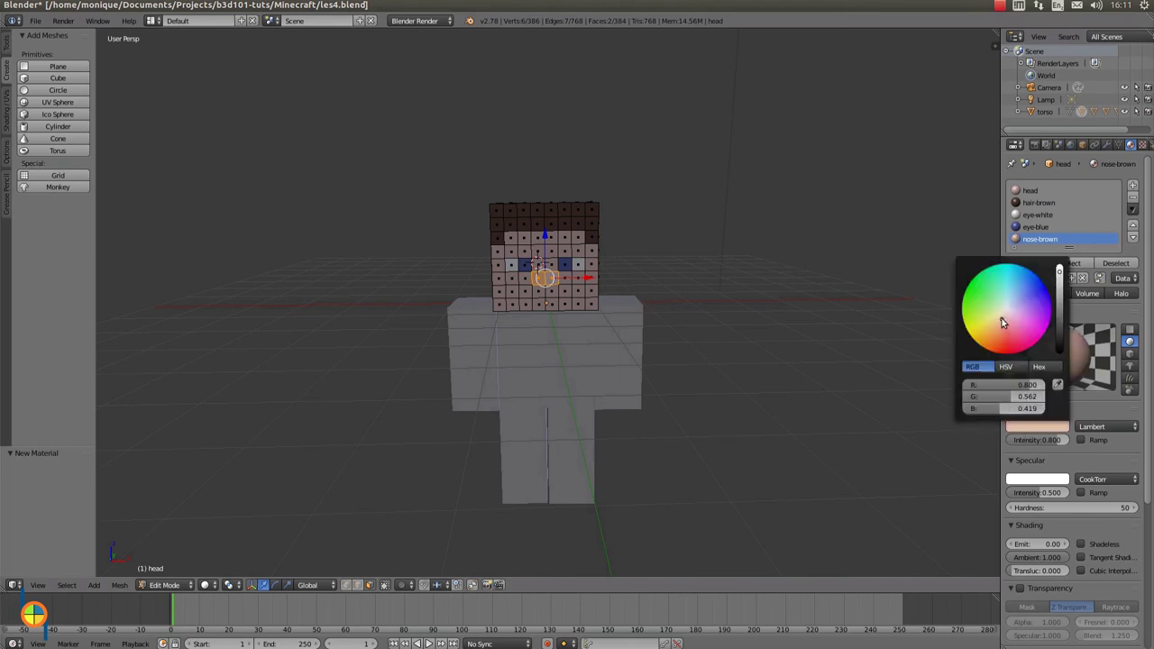
pyautogui.moveTo(1060, 271); pyautogui.dragTo(1060, 294)
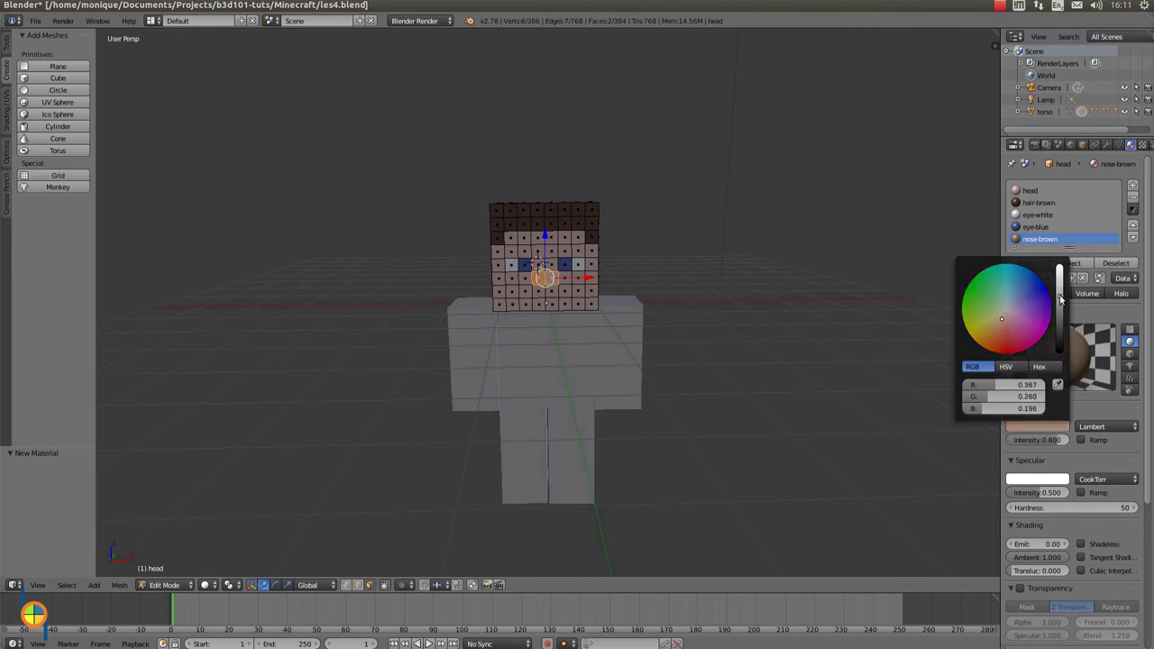
pyautogui.click(1030, 265)
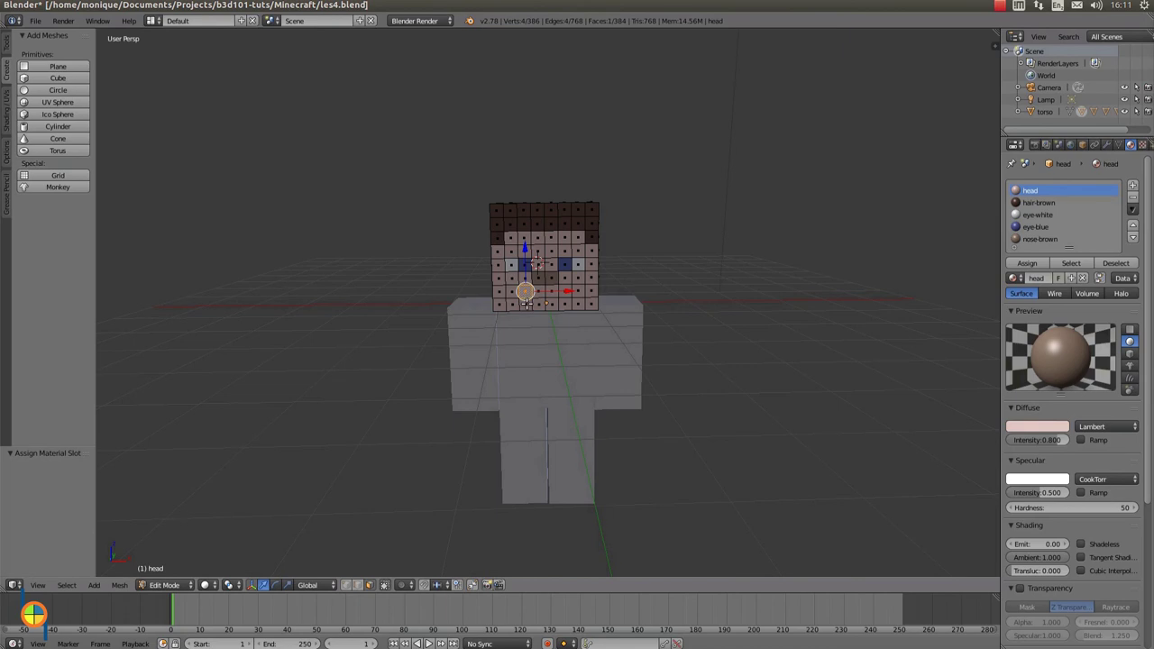
# Assign the hair-brown material to the three mouth faces below the nose.
pyautogui.rightClick(531, 304)
pyautogui.keyDown('shift'); pyautogui.rightClick(550, 304); pyautogui.keyUp('shift')
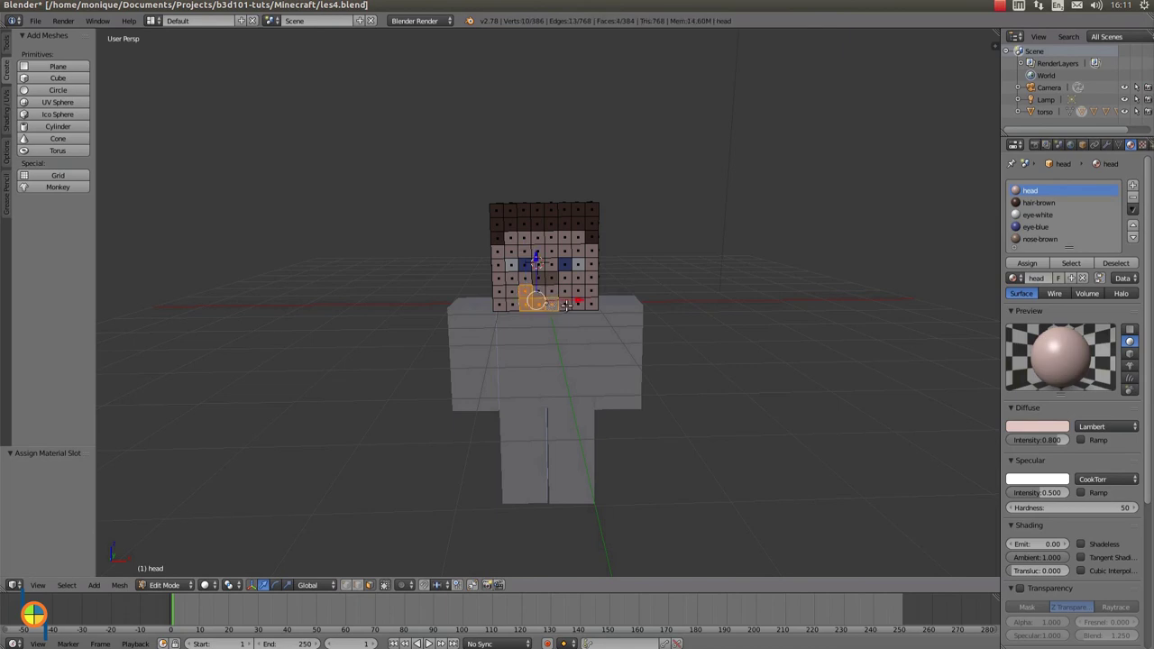
pyautogui.keyDown('shift'); pyautogui.rightClick(566, 292); pyautogui.keyUp('shift')
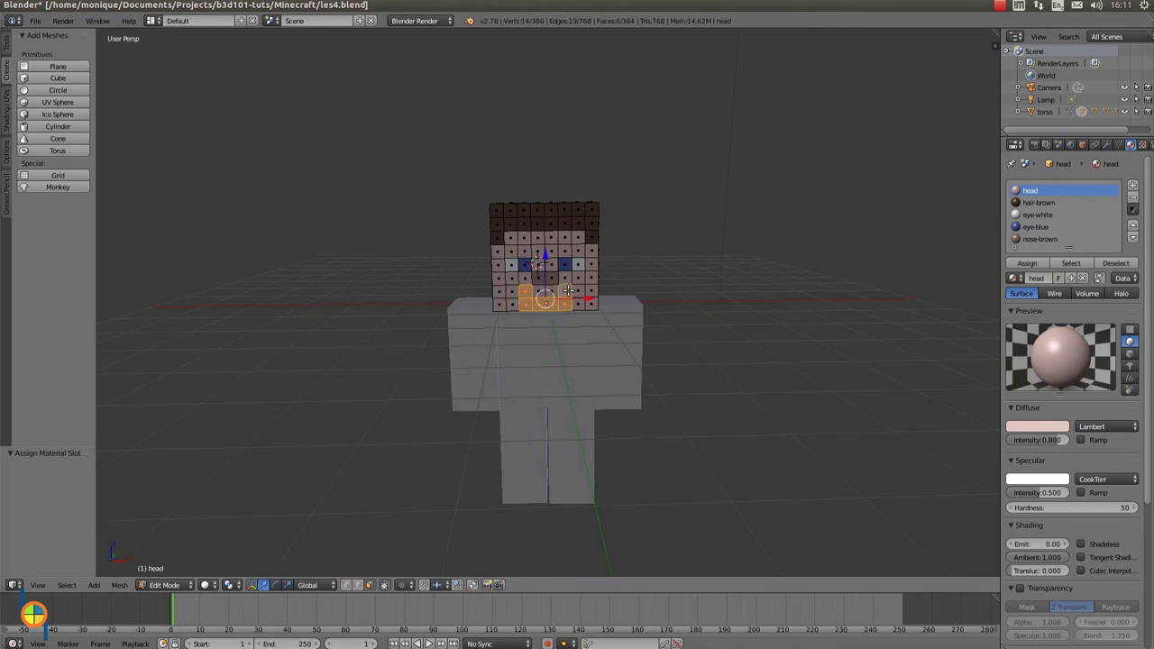
pyautogui.click(1040, 203)
pyautogui.click(1037, 264)
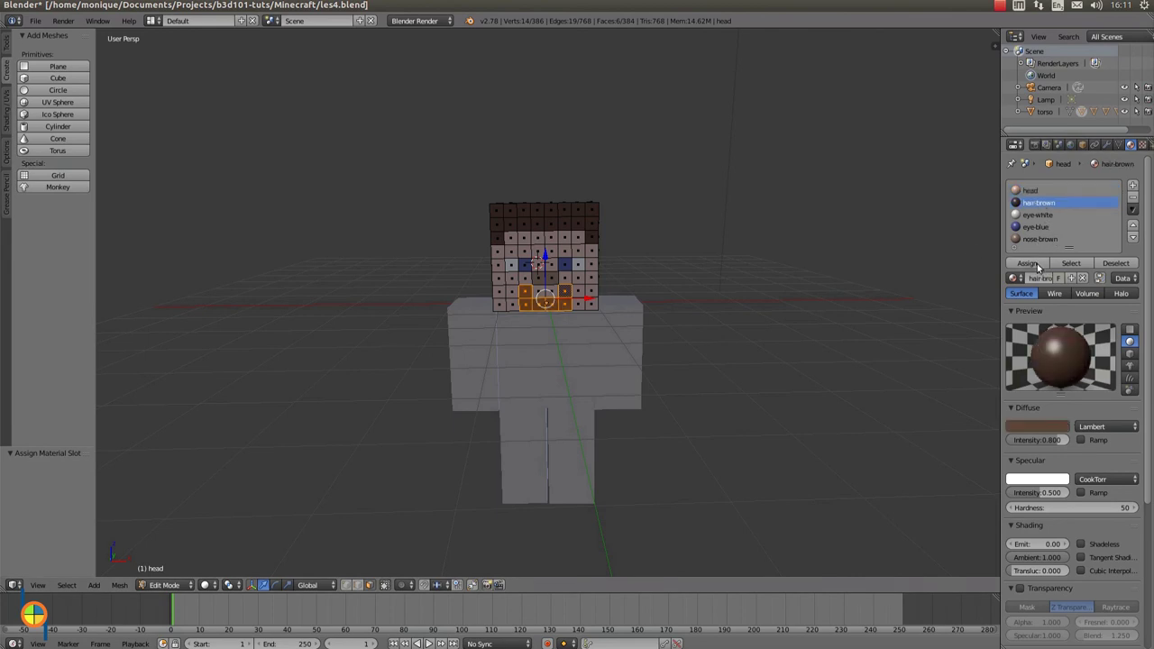
# Switch the head back to Object Mode and view the finished face at an angle.
pyautogui.moveTo(729, 391)
pyautogui.mouseDown(button='middle')
pyautogui.moveTo(687, 400)
pyautogui.moveTo(730, 392)
pyautogui.mouseUp(button='middle')
pyautogui.click(172, 585)
pyautogui.click(166, 568)
pyautogui.moveTo(666, 424)
pyautogui.mouseDown(button='middle')
pyautogui.moveTo(642, 442)
pyautogui.moveTo(689, 436)
pyautogui.moveTo(733, 409)
pyautogui.moveTo(727, 399)
pyautogui.moveTo(664, 427)
pyautogui.moveTo(535, 433)
pyautogui.moveTo(697, 433)
pyautogui.moveTo(672, 430)
pyautogui.mouseUp(button='middle')
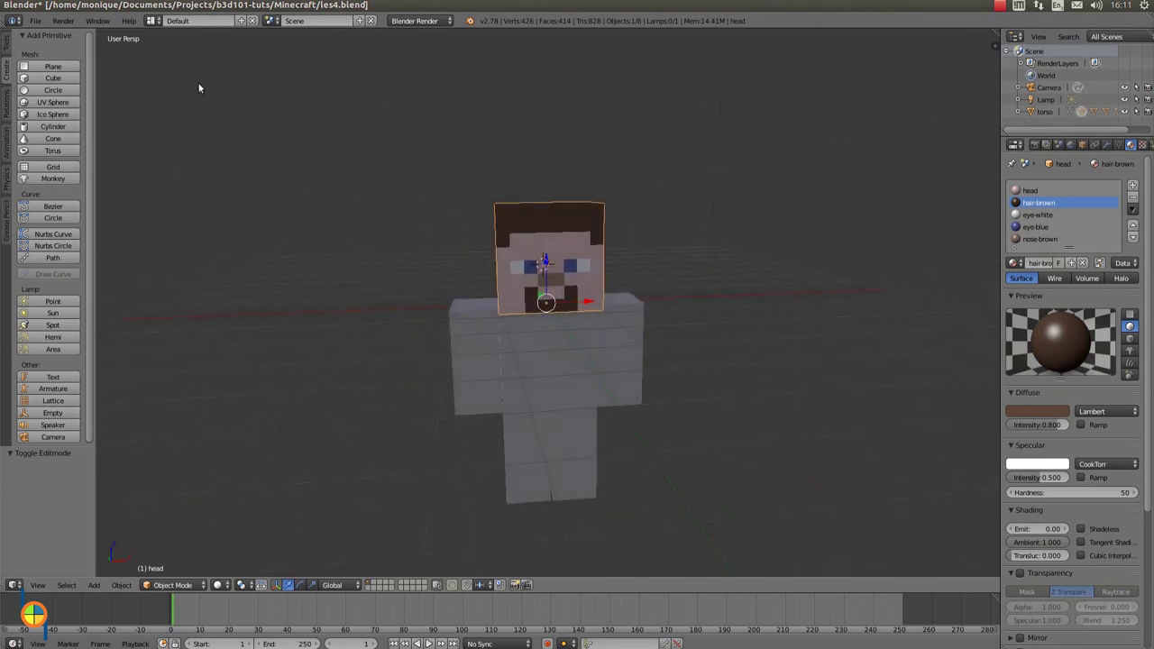
pyautogui.click(35, 21)
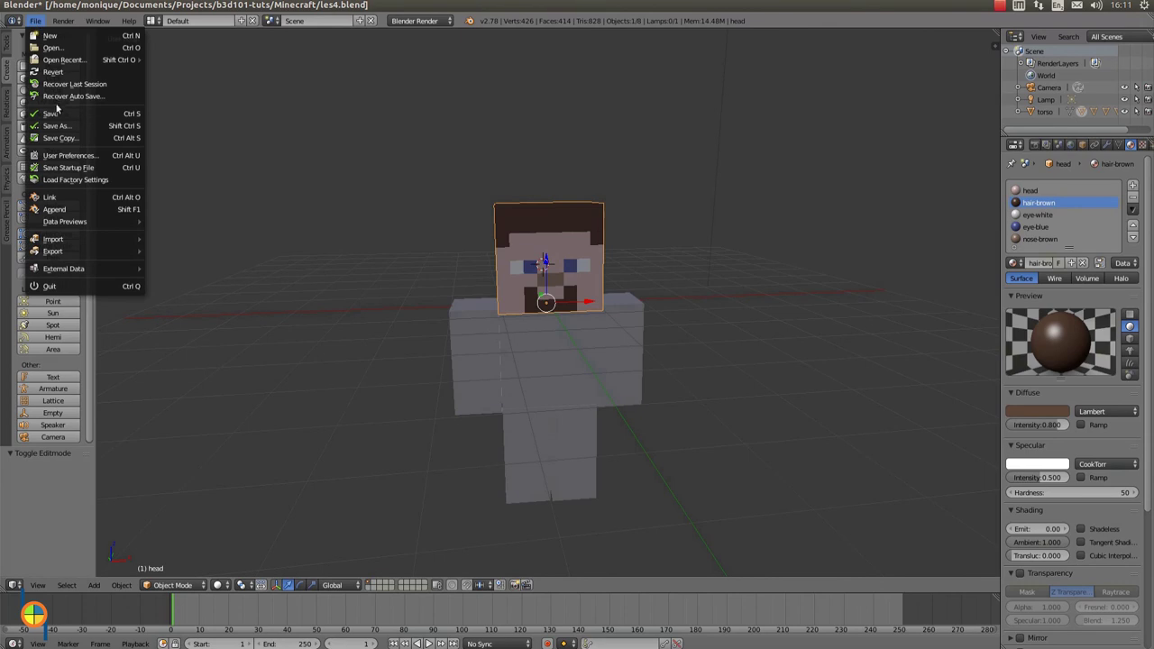